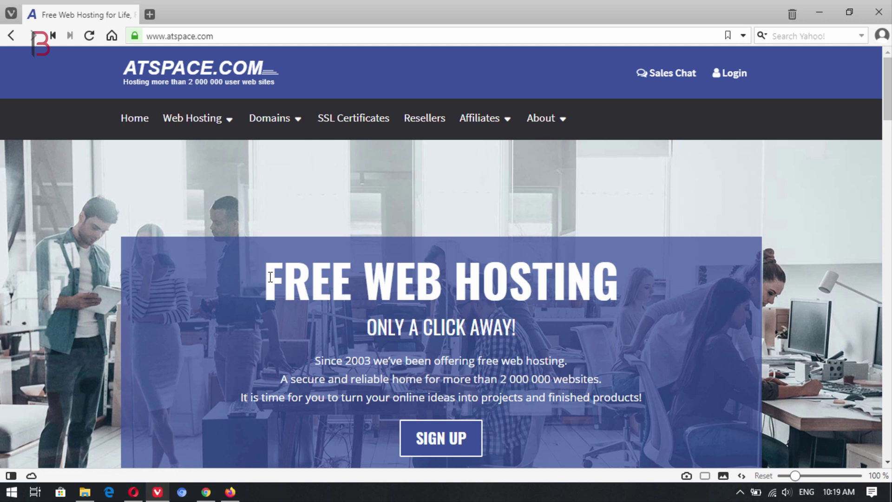
Sign up for the free web hosting plan using a Google account.
{"action": "left_click", "coordinate": [442, 442]}
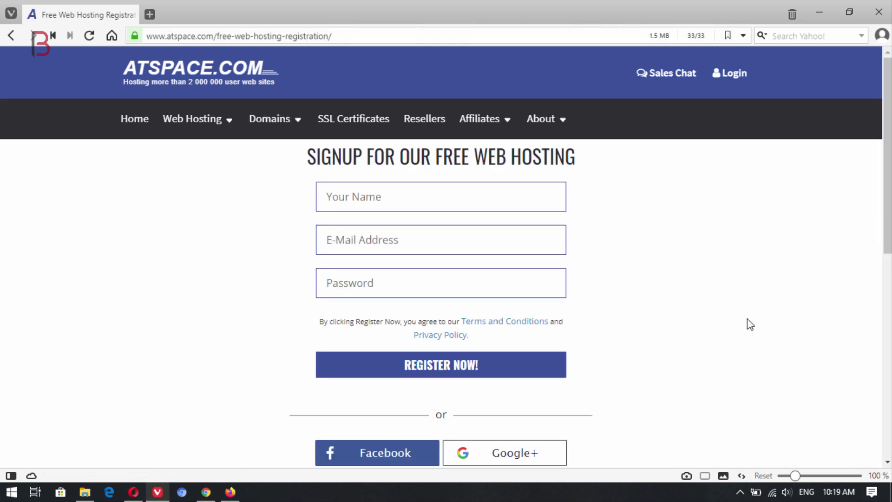
{"action": "scroll", "coordinate": [697, 335], "scroll_direction": "down", "scroll_amount": 3}
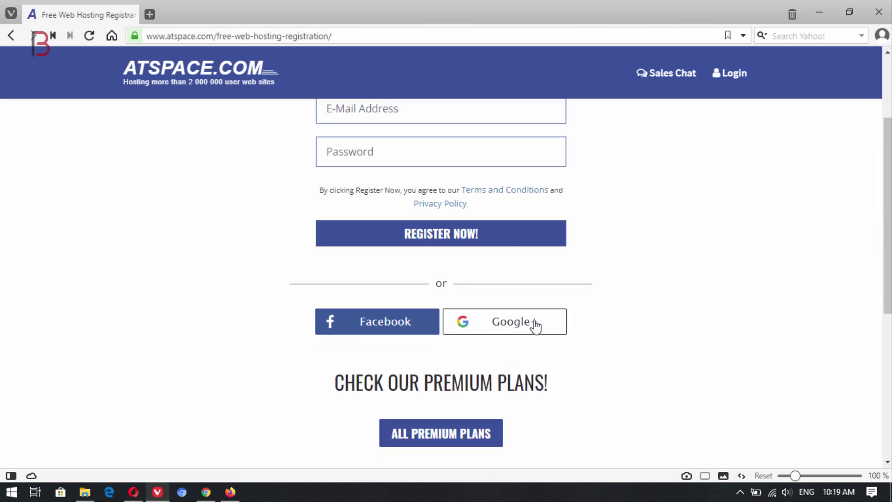
{"action": "scroll", "coordinate": [527, 324], "scroll_direction": "up", "scroll_amount": 3}
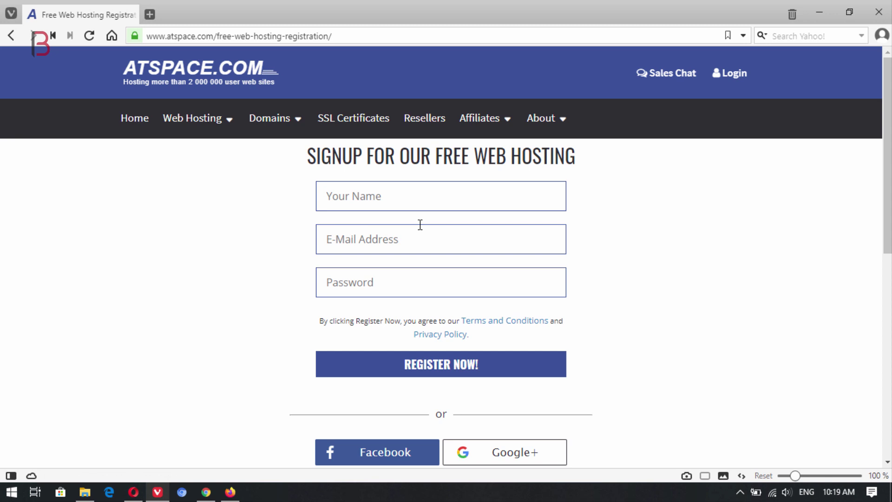
{"action": "left_click", "coordinate": [496, 452]}
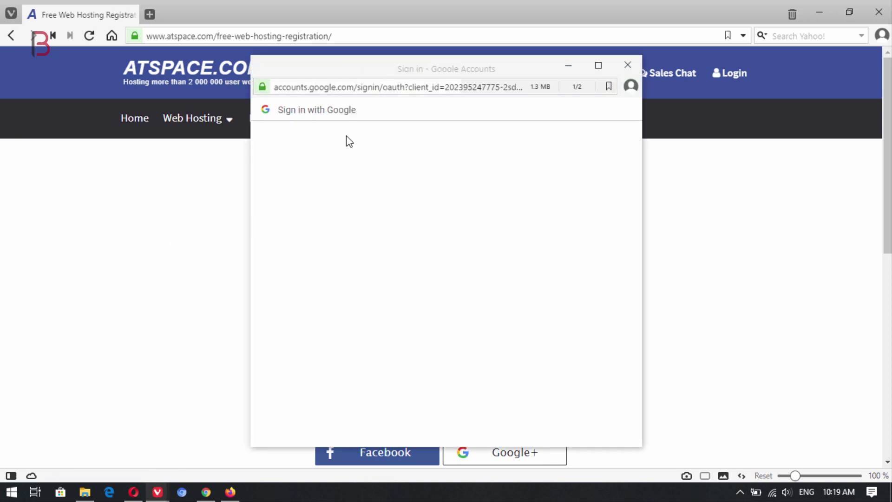
{"action": "left_click", "coordinate": [337, 240]}
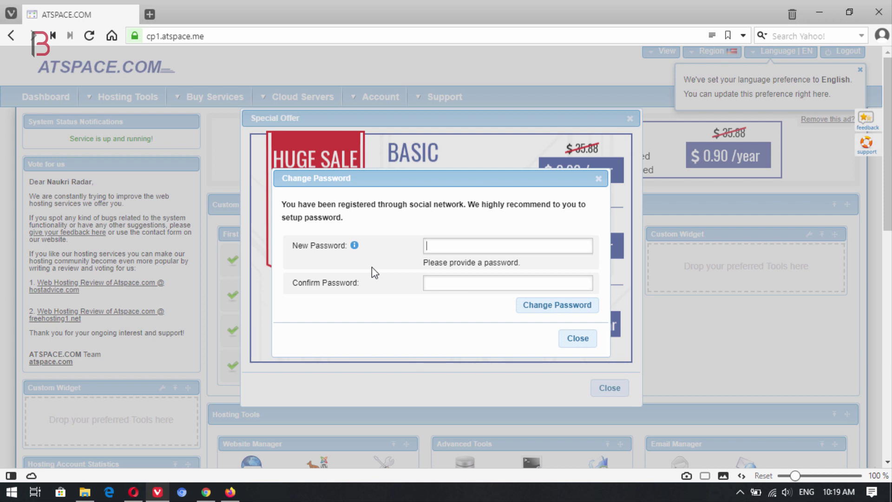
Set and confirm a new password for the hosting account, and dismiss the welcome window.
{"action": "type", "text": "aaaaaa"}
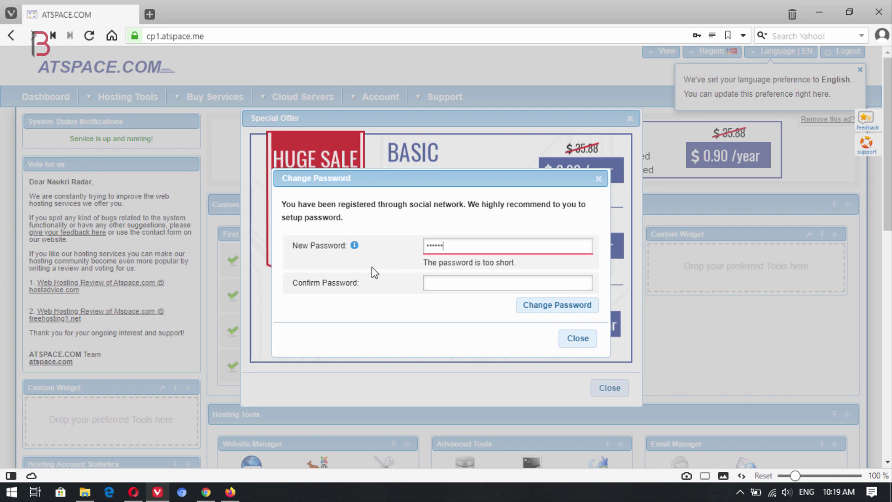
{"action": "type", "text": "aaaa"}
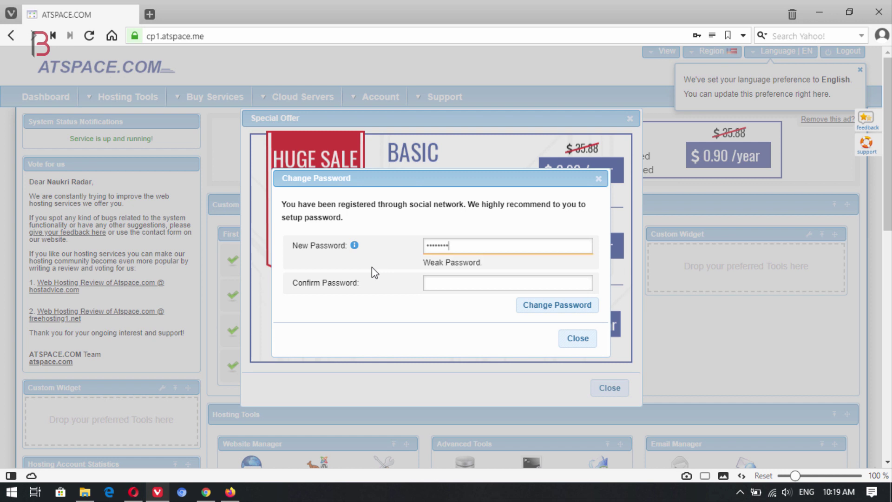
{"action": "key", "text": "Tab"}
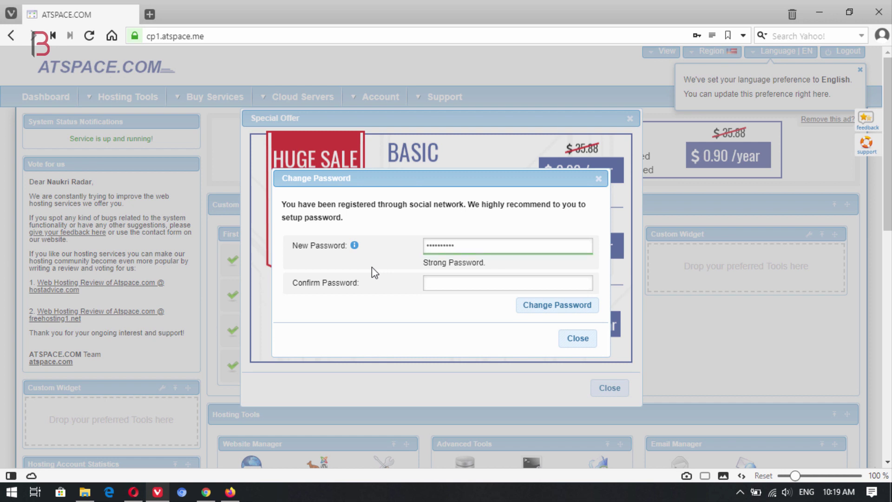
{"action": "key", "text": "ctrl+v"}
{"action": "left_click", "coordinate": [550, 309]}
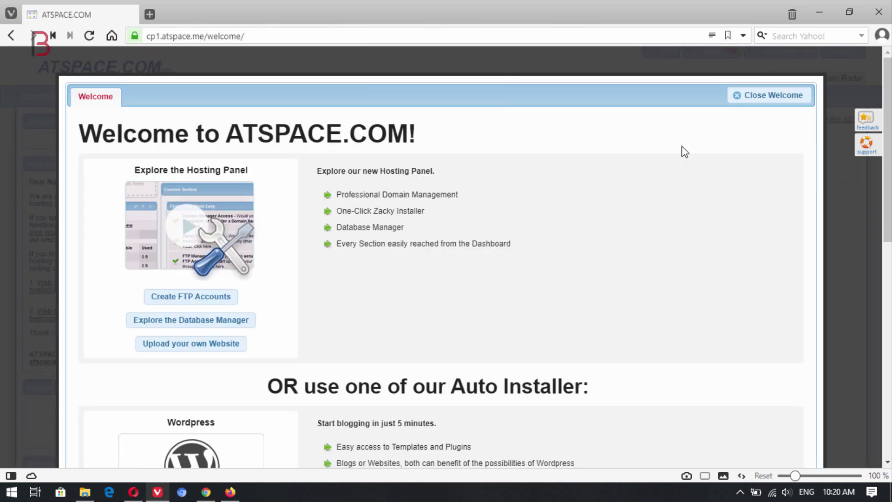
{"action": "left_click", "coordinate": [762, 104]}
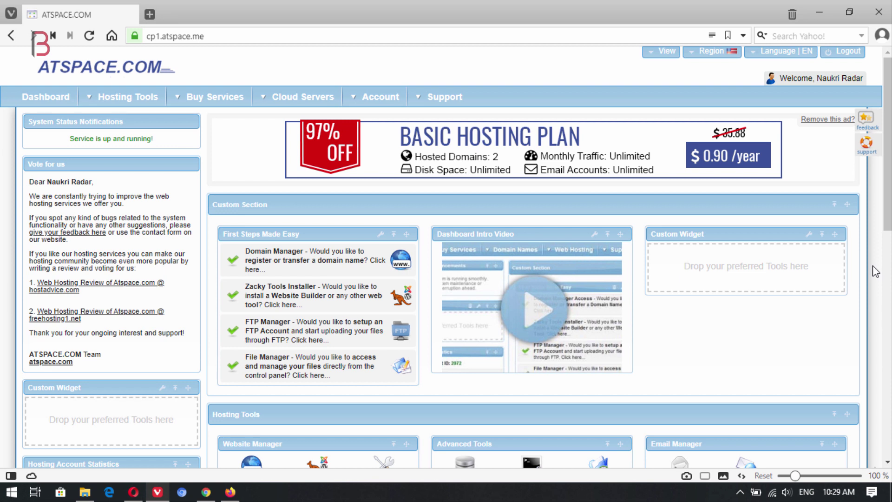
Add the existing domain hostingmirror.com to the hosting account through the Domain Manager.
{"action": "left_click", "coordinate": [281, 261]}
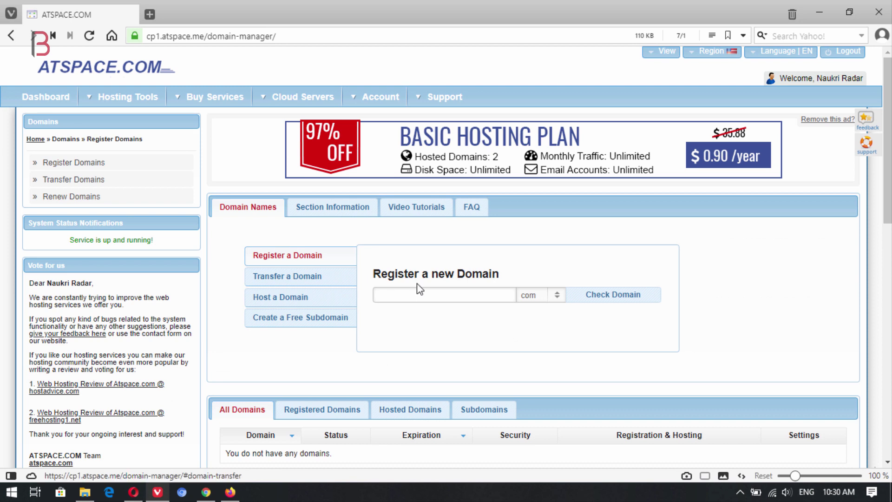
{"action": "left_click", "coordinate": [283, 301]}
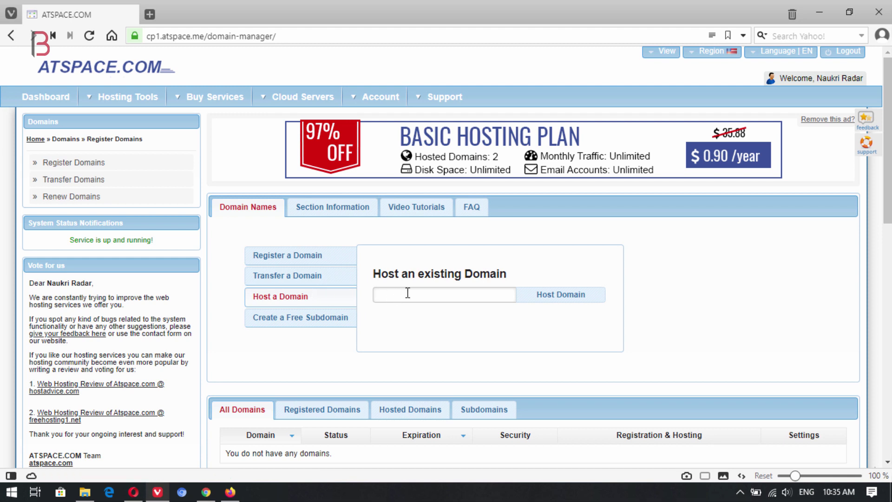
{"action": "type", "text": "ostingmirror.com"}
{"action": "left_click", "coordinate": [564, 301]}
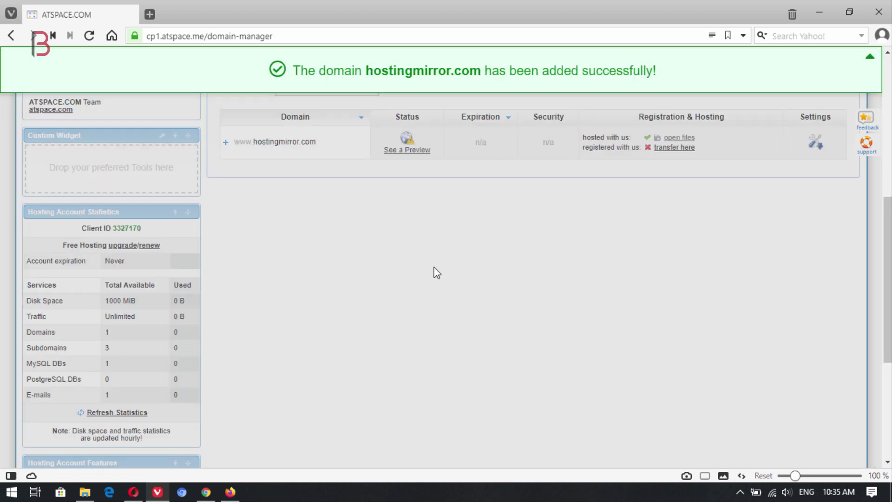
{"action": "left_click", "coordinate": [869, 58]}
Copy the first DNS server name, ns1.atspace.me, from the Domain Replication instructions.
{"action": "scroll", "coordinate": [432, 285], "scroll_direction": "up", "scroll_amount": 5}
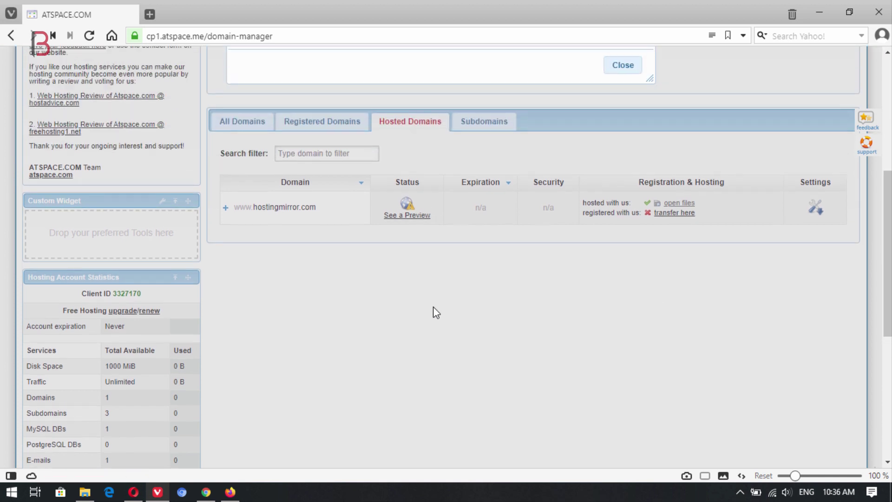
{"action": "scroll", "coordinate": [434, 338], "scroll_direction": "up", "scroll_amount": 2}
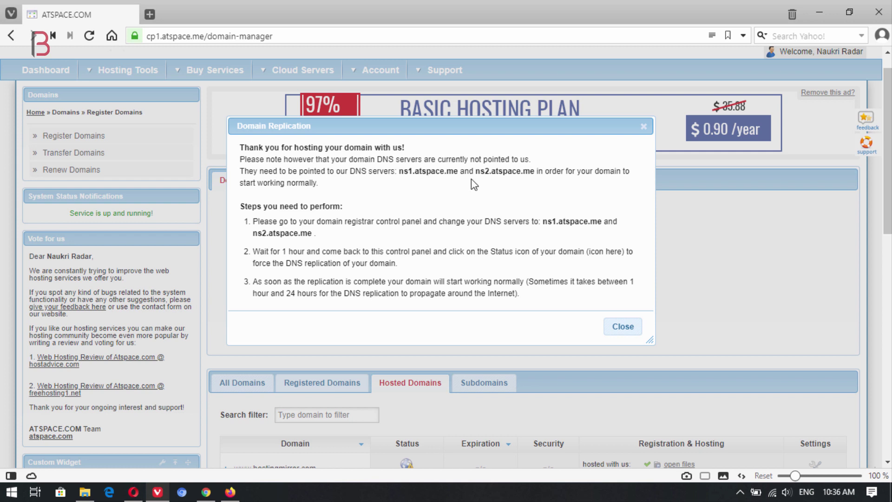
{"action": "left_click_drag", "start_coordinate": [458, 172], "coordinate": [399, 173]}
{"action": "right_click", "coordinate": [413, 174]}
{"action": "left_click", "coordinate": [424, 183]}
Switch to GoDaddy in Chrome and open the DNS management page of hostingmirror.com, showing its nameservers.
{"action": "left_click", "coordinate": [224, 492]}
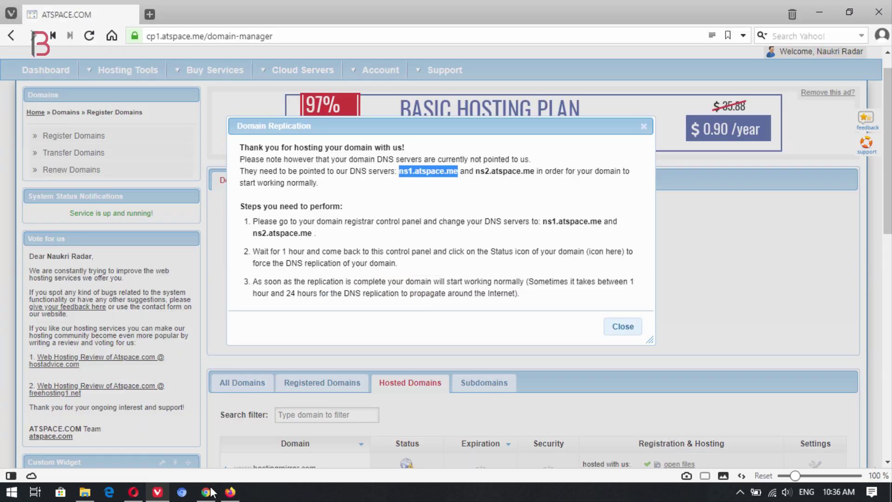
{"action": "left_click", "coordinate": [206, 493]}
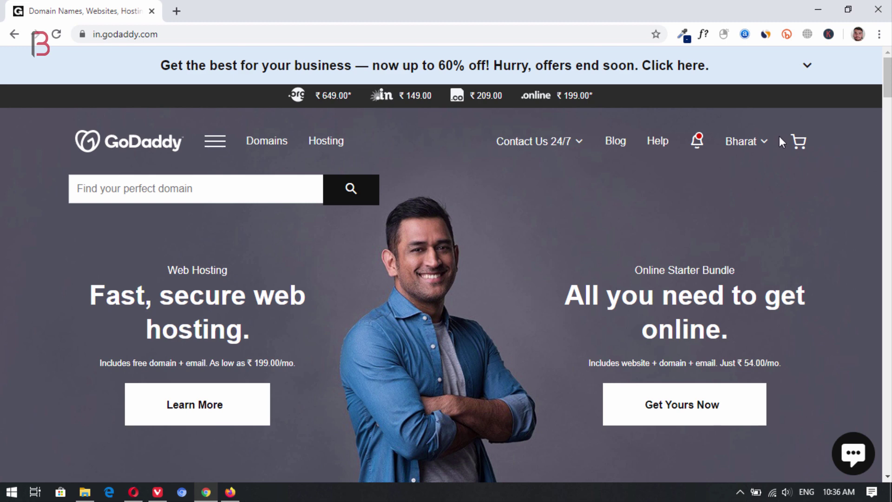
{"action": "left_click", "coordinate": [761, 145]}
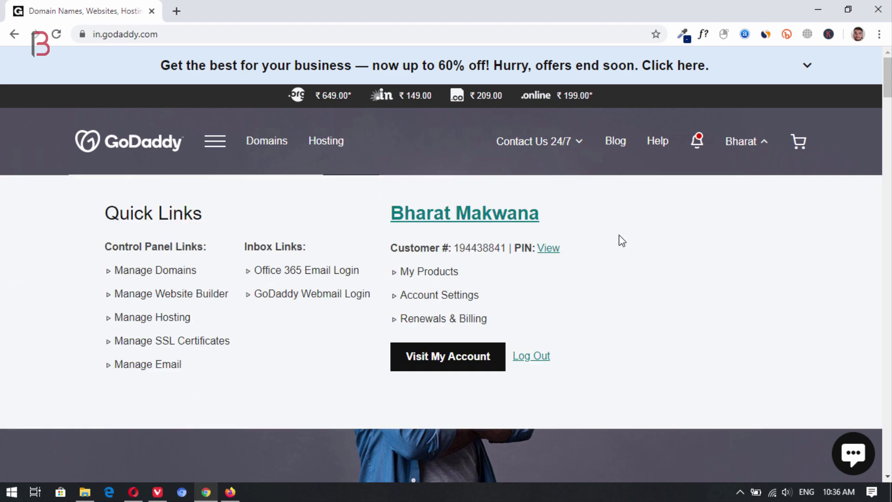
{"action": "left_click", "coordinate": [415, 274]}
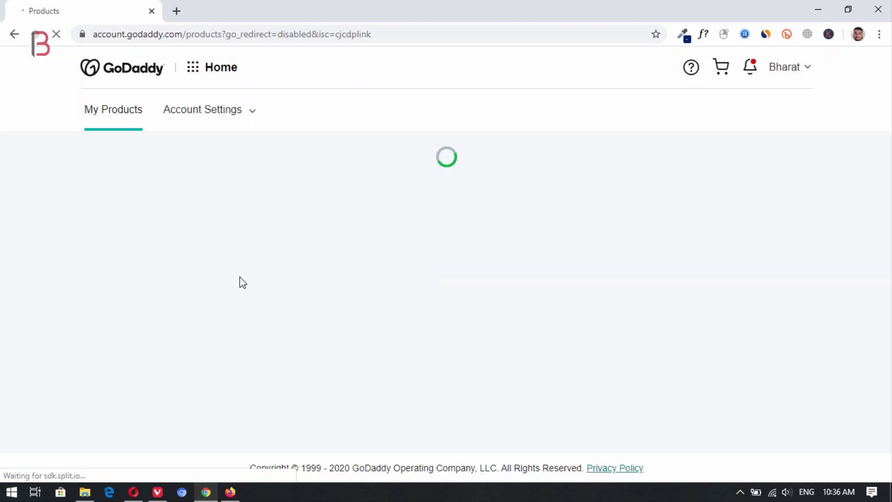
{"action": "scroll", "coordinate": [332, 294], "scroll_direction": "down", "scroll_amount": 3}
{"action": "scroll", "coordinate": [836, 315], "scroll_direction": "down", "scroll_amount": 2}
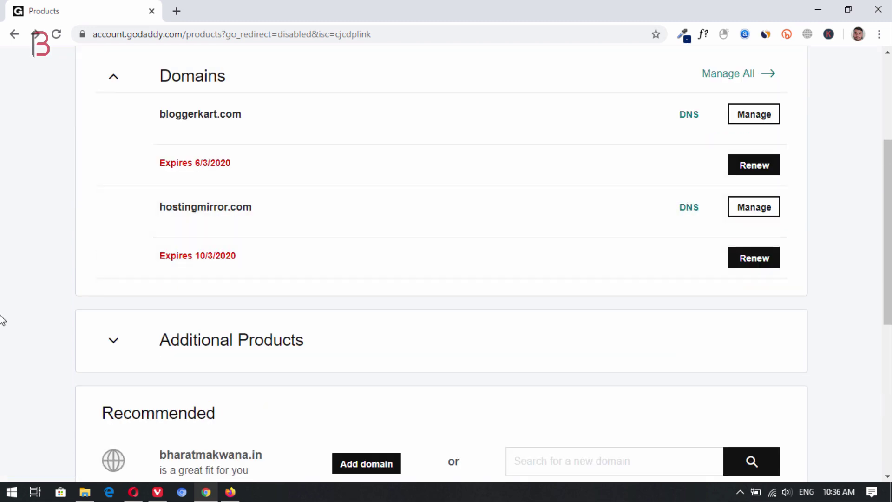
{"action": "scroll", "coordinate": [29, 264], "scroll_direction": "down", "scroll_amount": 5}
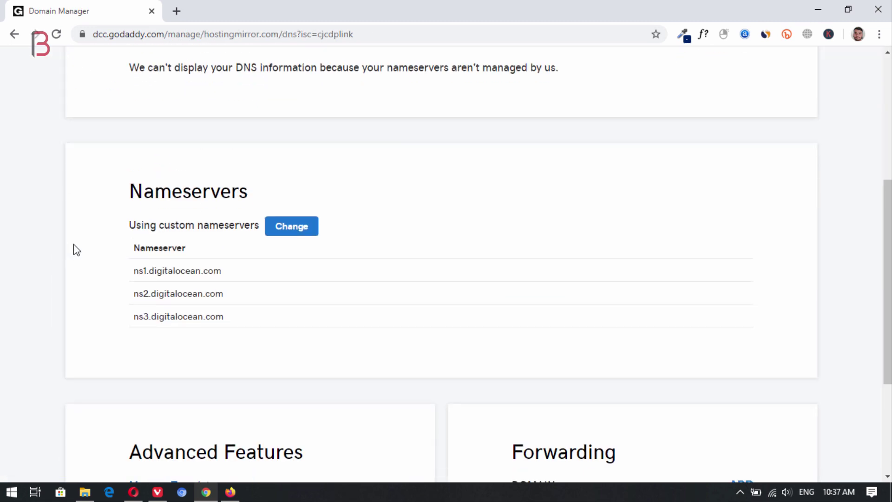
Start changing the domain's custom nameservers and set the first one to ns1.atspace.me.
{"action": "left_click", "coordinate": [288, 231]}
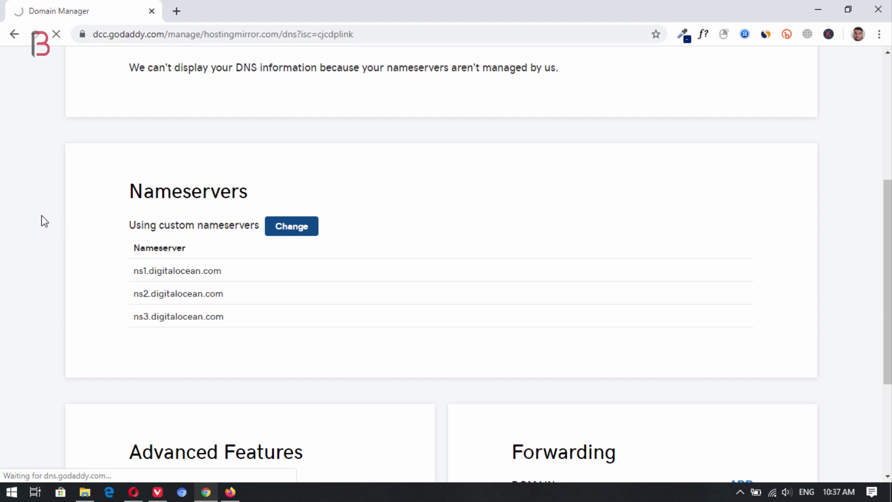
{"action": "key", "text": "ctrl+a"}
{"action": "type", "text": "ns1.atspace.me"}
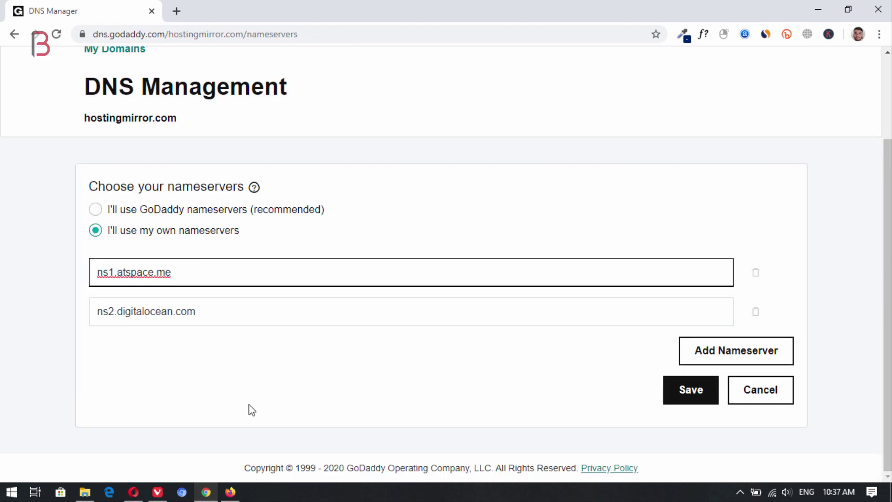
Copy ns2.atspace.me from the AtSpace instructions and set it as the second nameserver in GoDaddy.
{"action": "left_click", "coordinate": [157, 491]}
{"action": "left_click_drag", "start_coordinate": [534, 171], "coordinate": [475, 171]}
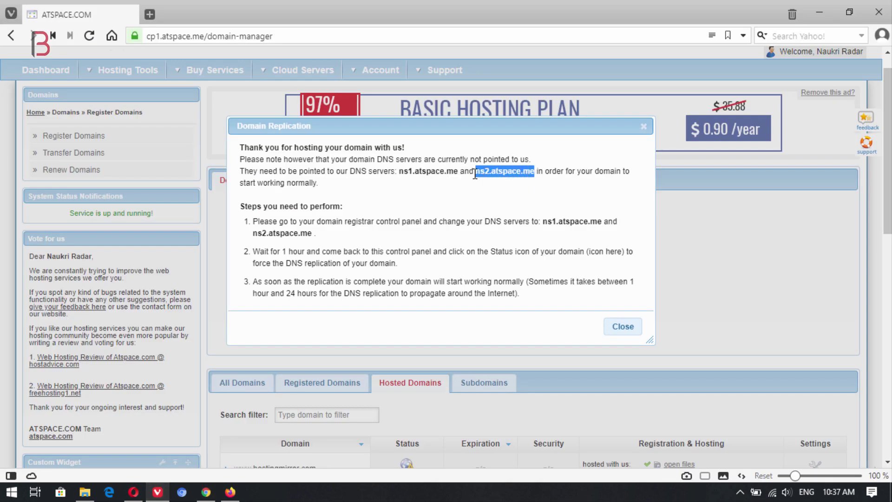
{"action": "left_click", "coordinate": [206, 492]}
{"action": "left_click", "coordinate": [211, 311]}
{"action": "key", "text": "ctrl+a"}
{"action": "key", "text": "ctrl+v"}
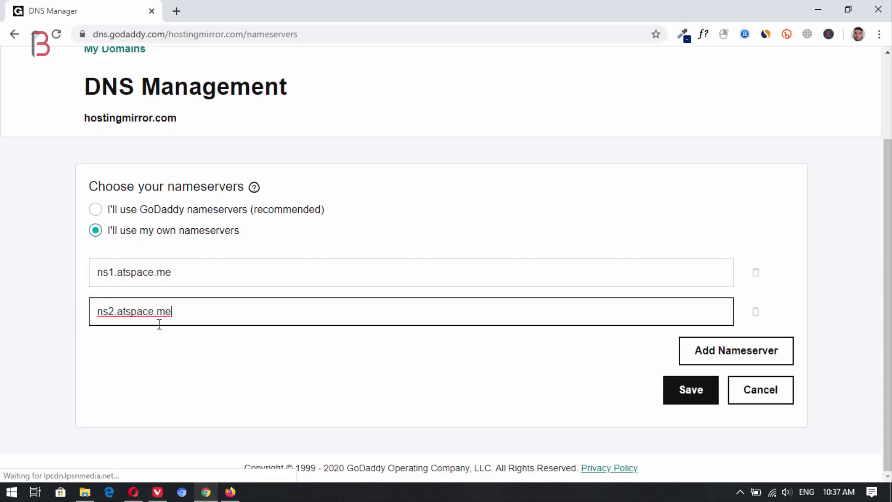
Review both nameserver entries, save them for hostingmirror.com, and return to the GoDaddy home page.
{"action": "left_click", "coordinate": [197, 274]}
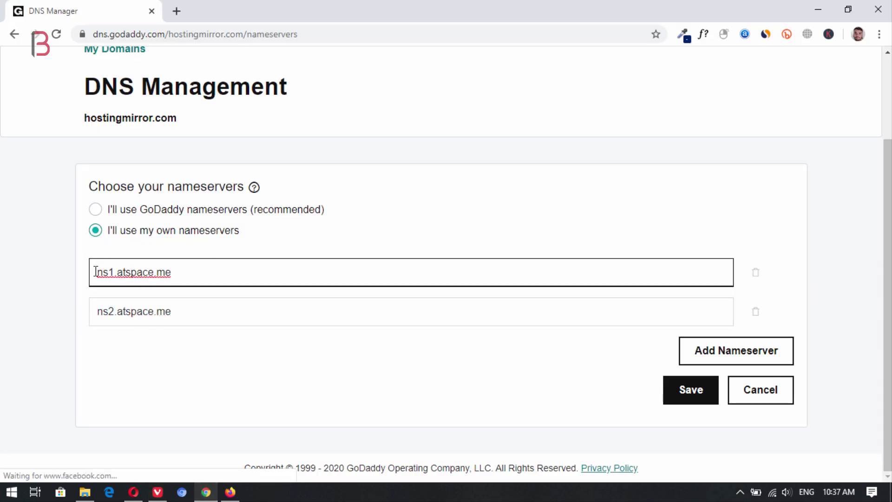
{"action": "left_click", "coordinate": [176, 324]}
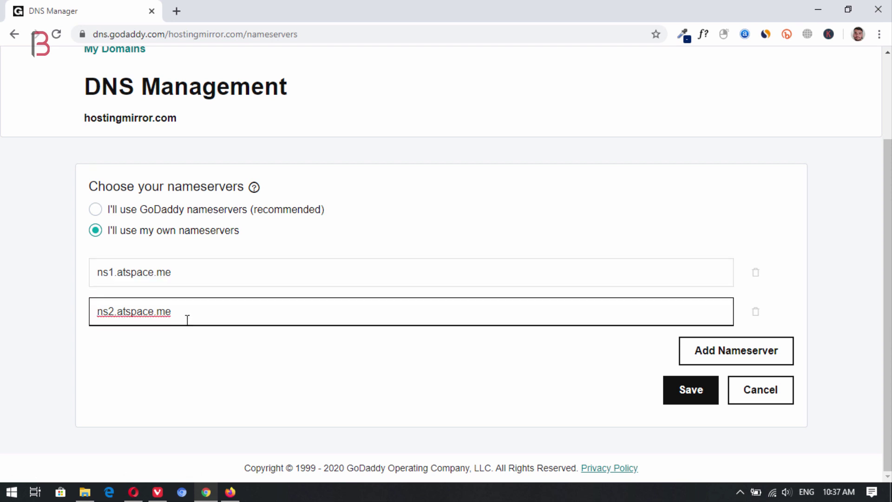
{"action": "left_click", "coordinate": [225, 274]}
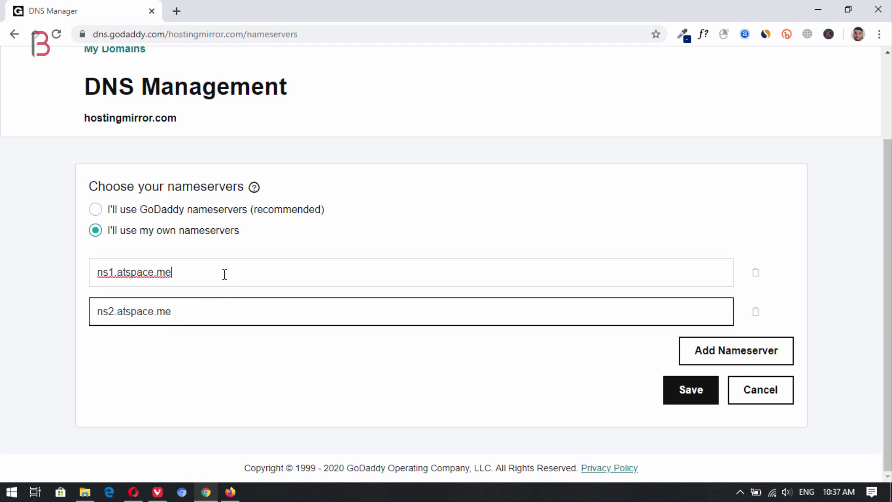
{"action": "left_click", "coordinate": [683, 396]}
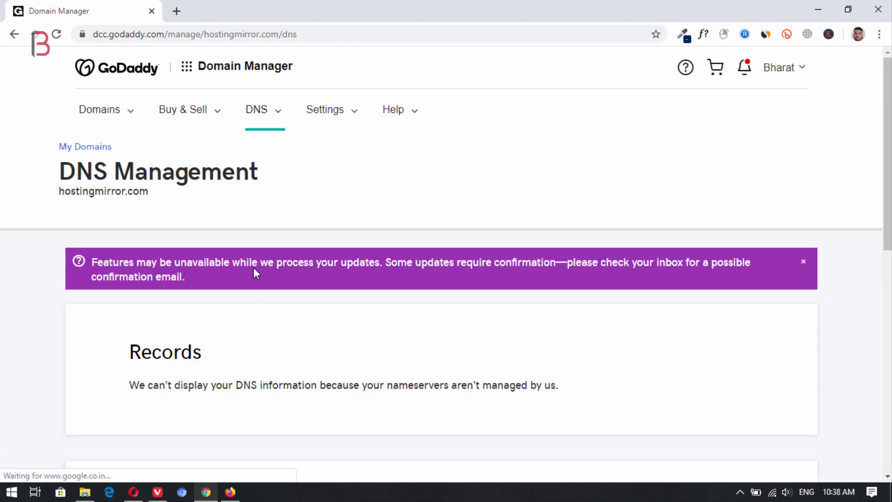
{"action": "left_click", "coordinate": [135, 77]}
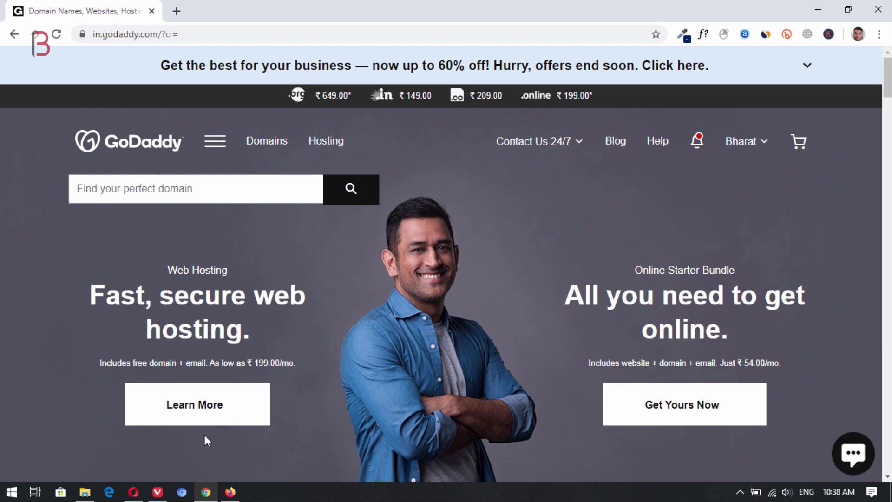
Switch back to AtSpace, close the Domain Replication dialog, and examine the status of hostingmirror.com among the hosted domains.
{"action": "left_click", "coordinate": [158, 492]}
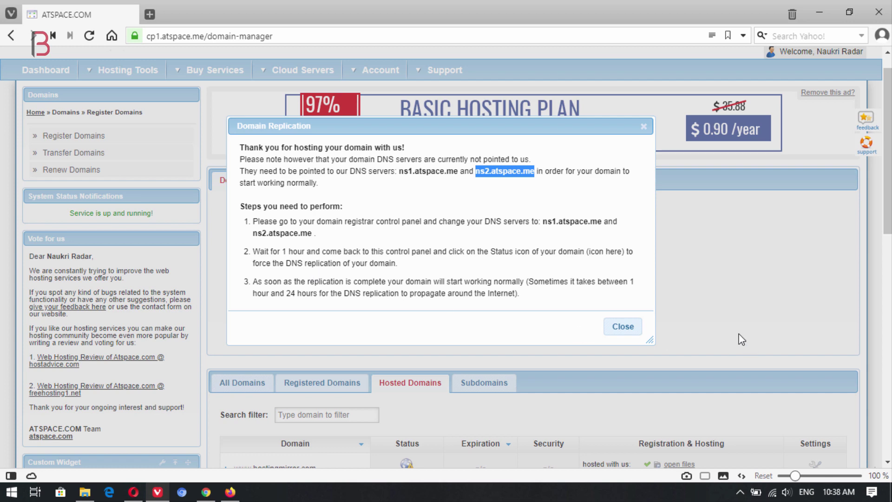
{"action": "left_click", "coordinate": [622, 327]}
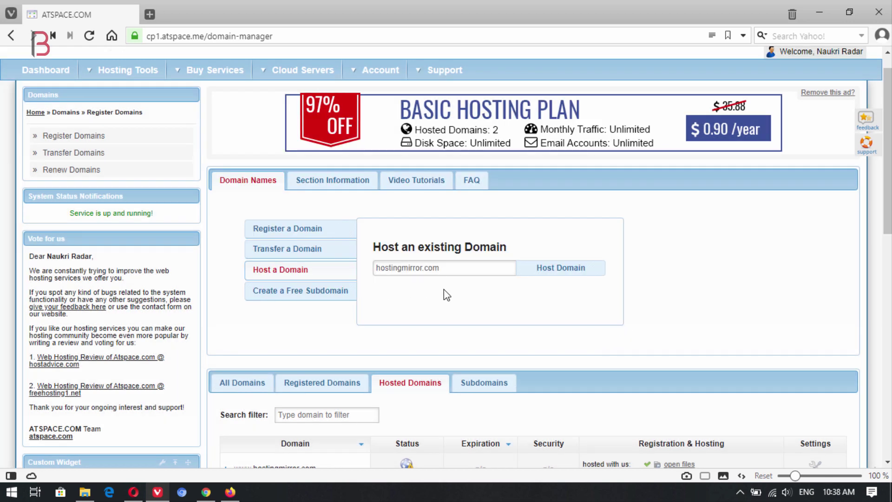
{"action": "scroll", "coordinate": [460, 299], "scroll_direction": "down", "scroll_amount": 3}
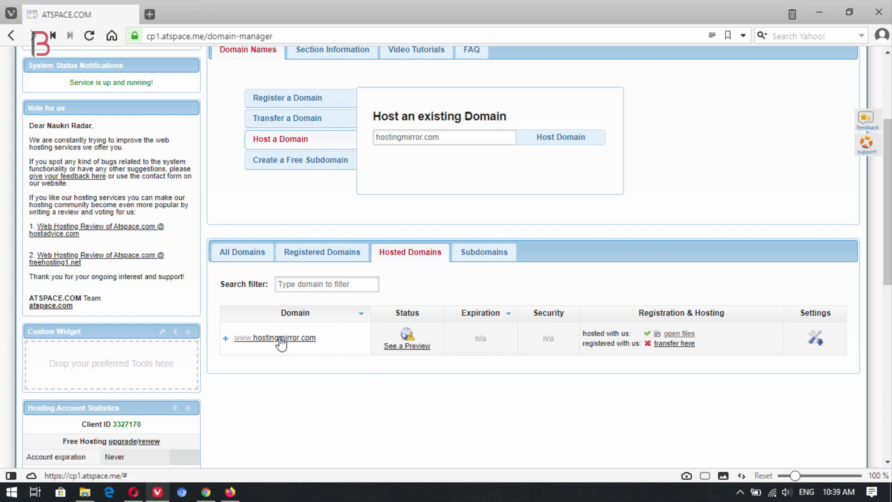
{"action": "mouse_move", "coordinate": [409, 341]}
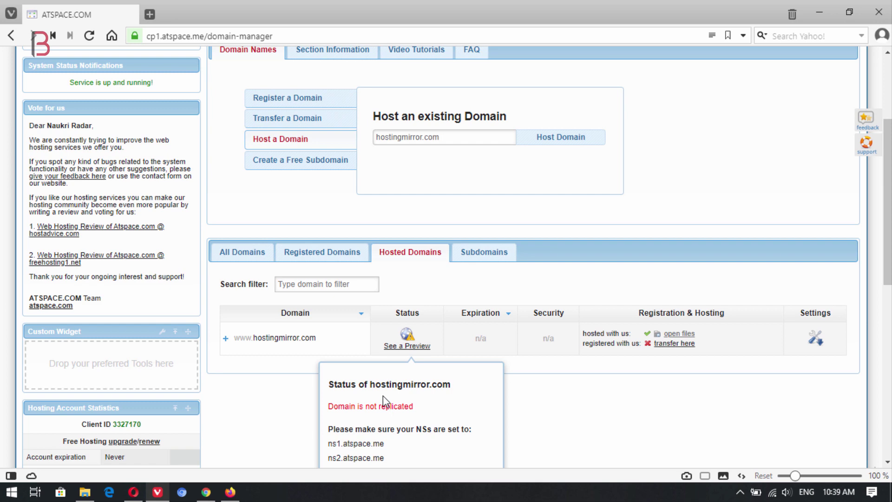
{"action": "scroll", "coordinate": [511, 409], "scroll_direction": "up", "scroll_amount": 3}
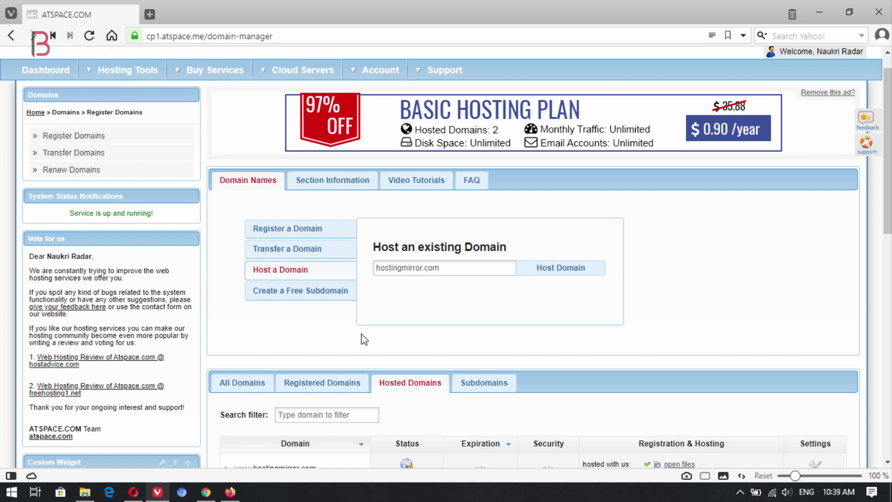
Return to the dashboard, open the Zacky App Installer from Website Manager, and browse the applications available for installation.
{"action": "left_click", "coordinate": [46, 70]}
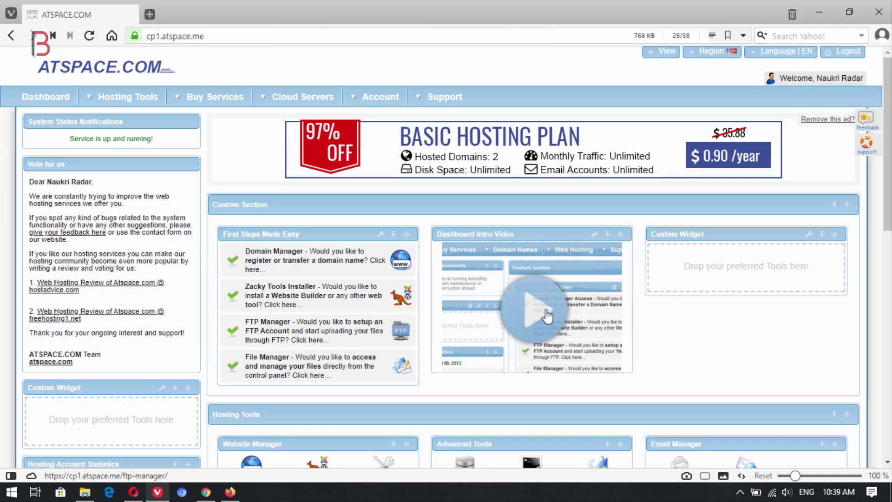
{"action": "scroll", "coordinate": [579, 310], "scroll_direction": "down", "scroll_amount": 8}
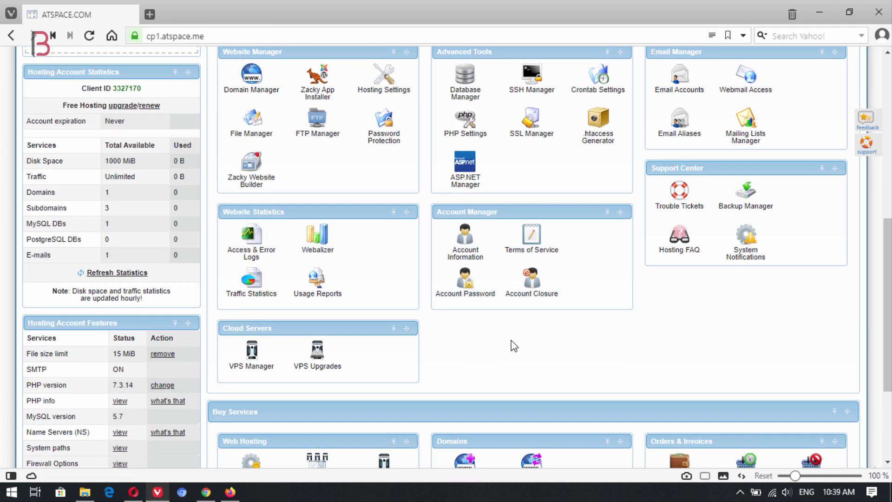
{"action": "scroll", "coordinate": [526, 354], "scroll_direction": "down", "scroll_amount": 4}
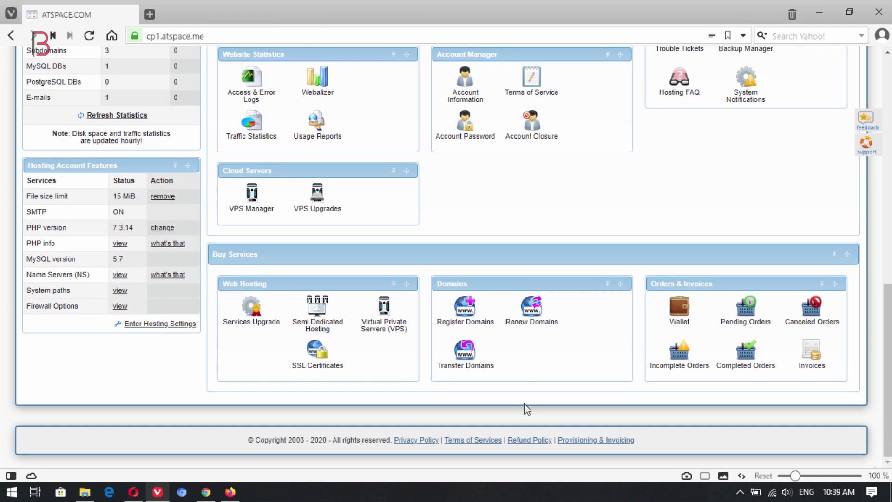
{"action": "scroll", "coordinate": [500, 409], "scroll_direction": "up", "scroll_amount": 6}
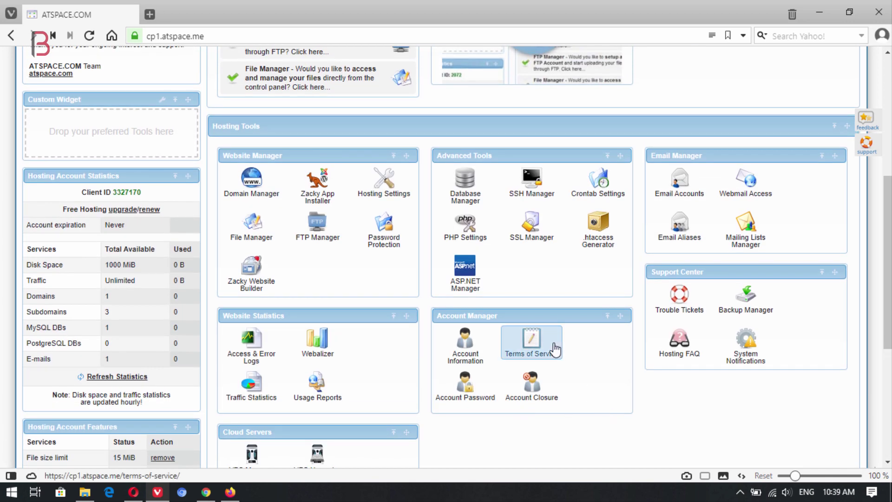
{"action": "left_click", "coordinate": [329, 205]}
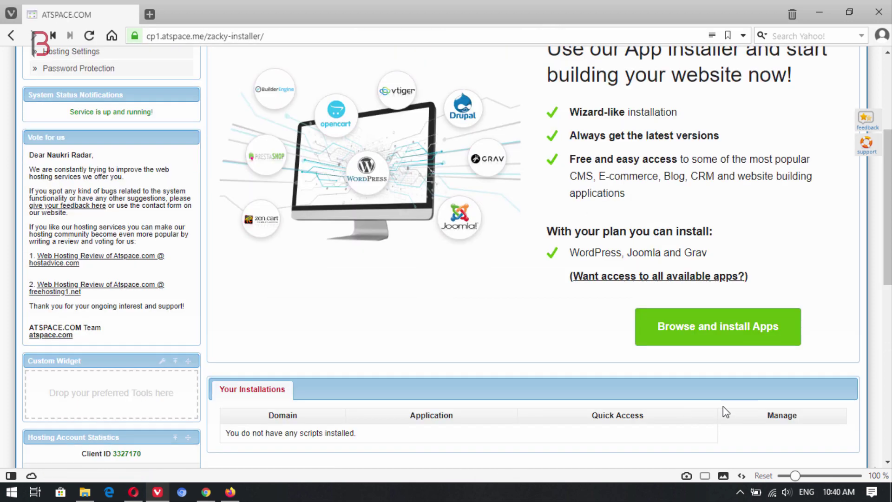
{"action": "left_click", "coordinate": [716, 329]}
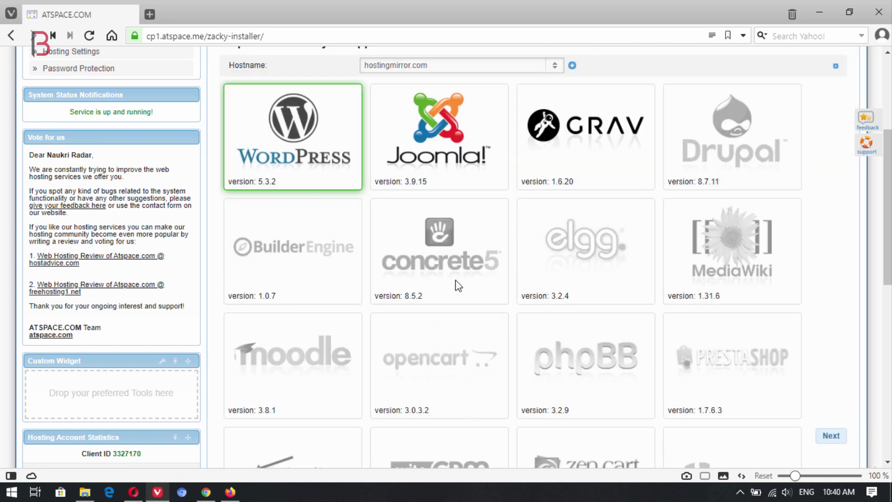
Choose WordPress as the application for hostingmirror.com and proceed to step 2 of the installer.
{"action": "scroll", "coordinate": [466, 269], "scroll_direction": "down", "scroll_amount": 3}
{"action": "scroll", "coordinate": [464, 263], "scroll_direction": "up", "scroll_amount": 6}
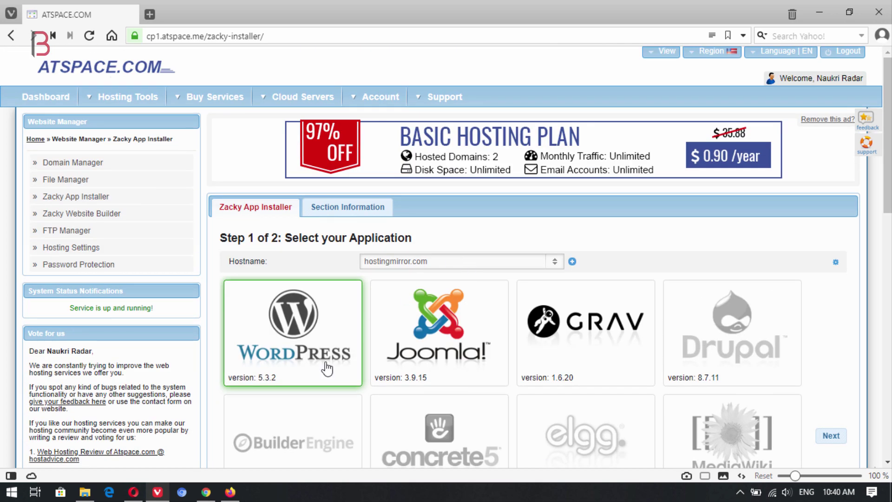
{"action": "left_click", "coordinate": [289, 353]}
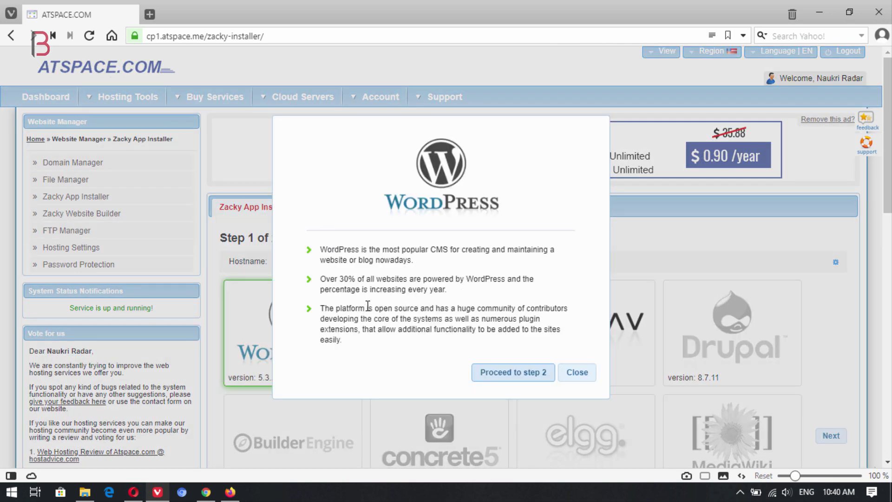
{"action": "left_click", "coordinate": [503, 376]}
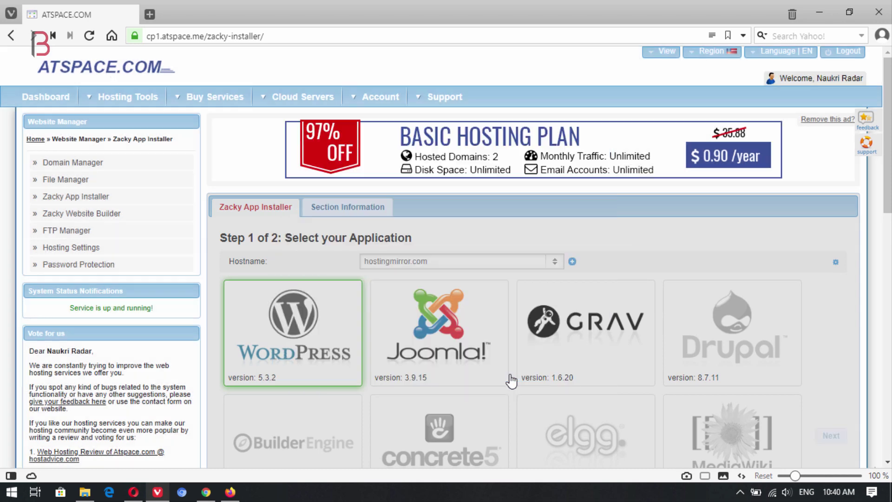
{"action": "left_click", "coordinate": [355, 305]}
Replace the default website title with Hostingmirror.
{"action": "left_click_drag", "start_coordinate": [650, 268], "coordinate": [496, 267]}
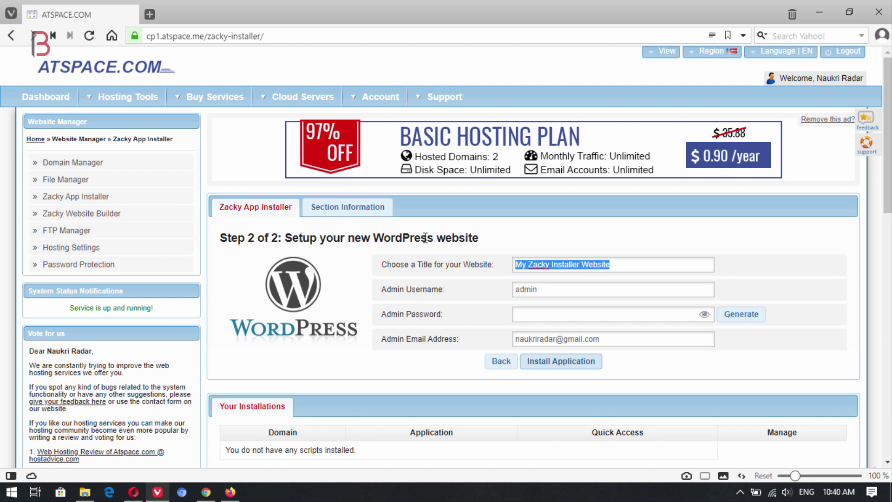
{"action": "type", "text": "Hostingmirro"}
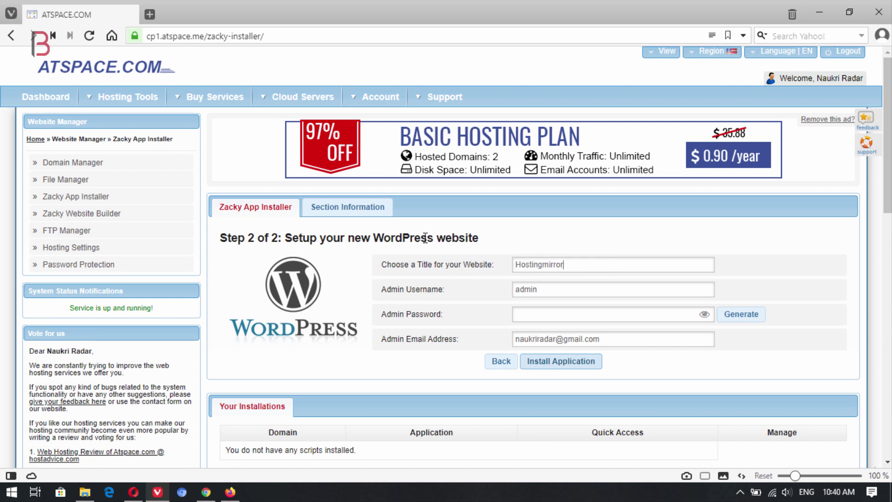
{"action": "type", "text": "r"}
Enter the admin password for the new WordPress site, keep the filled-in admin email, and install the application.
{"action": "left_click", "coordinate": [562, 316]}
{"action": "type", "text": "h"}
{"action": "key", "text": "BackSpace"}
{"action": "key", "text": "ctrl+v"}
{"action": "left_click", "coordinate": [640, 335]}
{"action": "scroll", "coordinate": [640, 335], "scroll_direction": "down", "scroll_amount": 1}
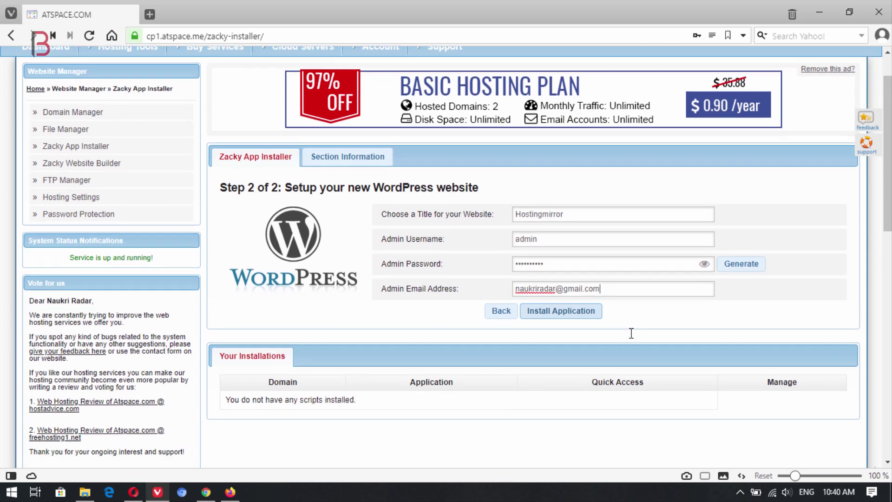
{"action": "left_click", "coordinate": [573, 297]}
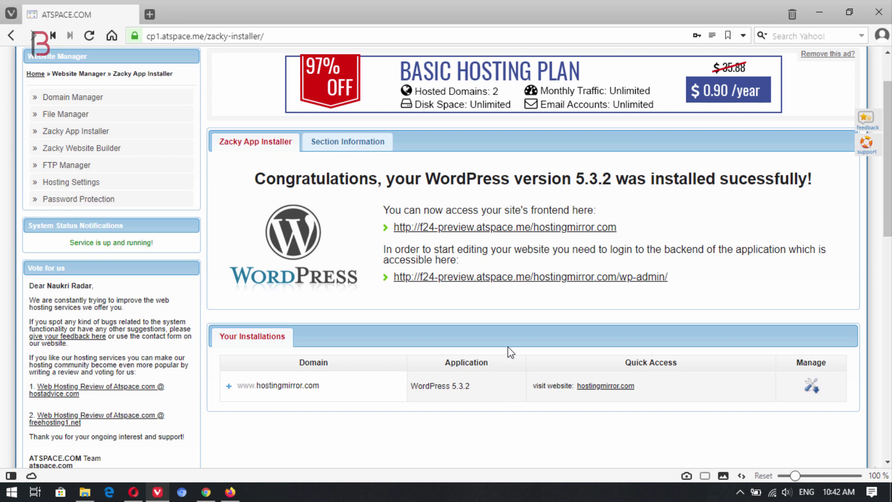
Open the new site's frontend preview link in a separate tab, look through the page, and return to the AtSpace tab.
{"action": "right_click", "coordinate": [539, 231]}
{"action": "left_click", "coordinate": [562, 238]}
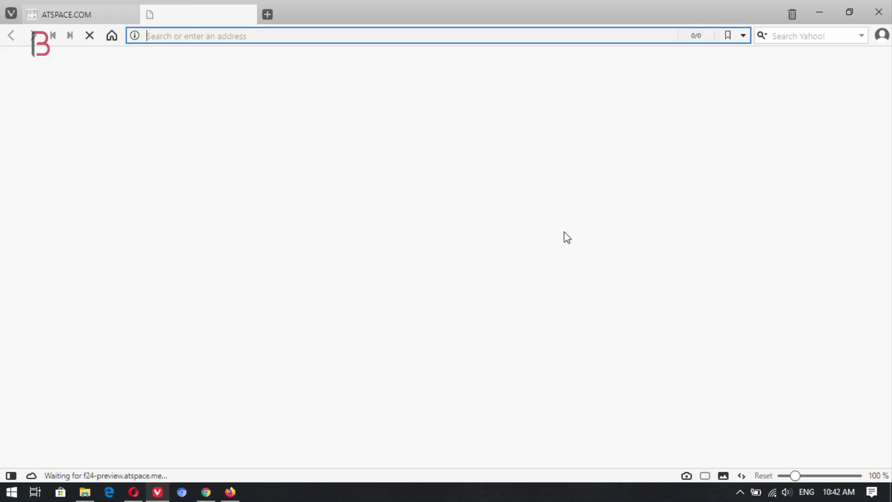
{"action": "scroll", "coordinate": [272, 186], "scroll_direction": "down", "scroll_amount": 8}
{"action": "scroll", "coordinate": [274, 187], "scroll_direction": "up", "scroll_amount": 8}
{"action": "left_click", "coordinate": [70, 14]}
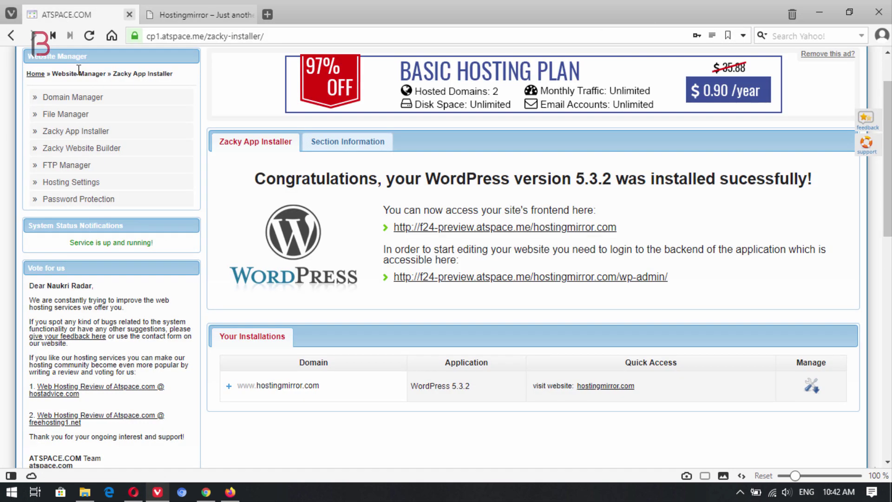
Open the wp-admin backend preview link in a new tab, then close both preview tabs.
{"action": "right_click", "coordinate": [514, 279]}
{"action": "left_click", "coordinate": [558, 73]}
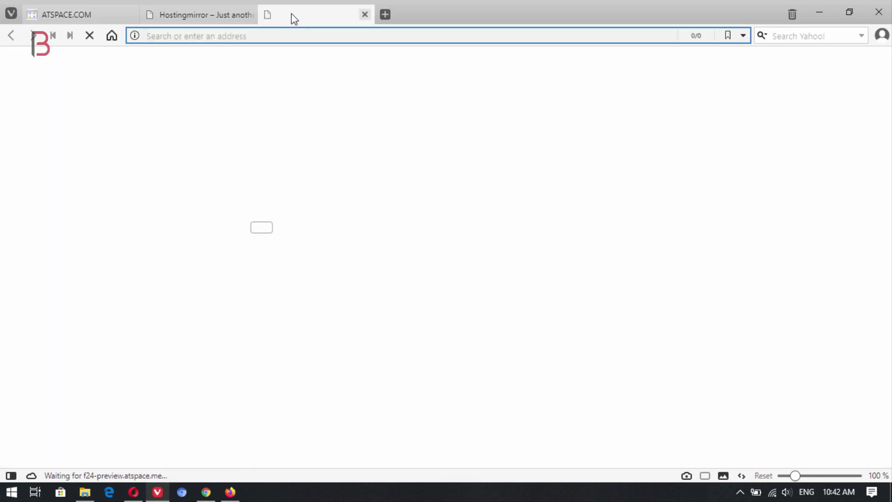
{"action": "left_click", "coordinate": [365, 14]}
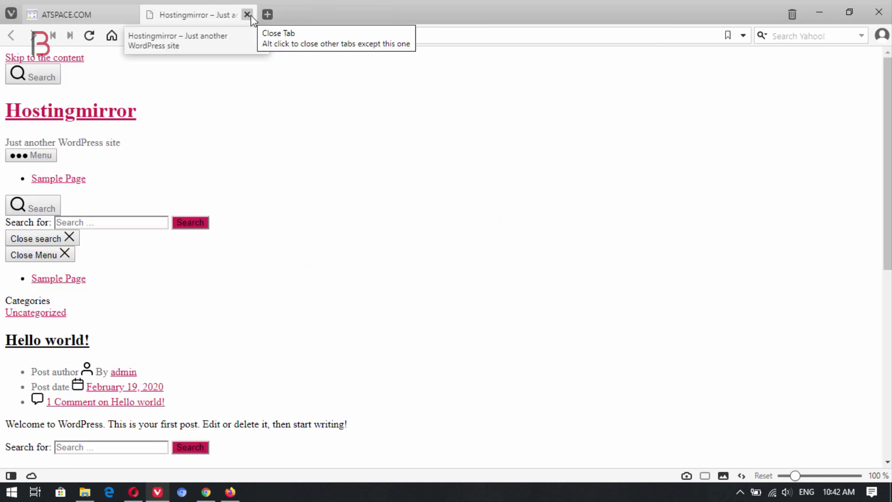
{"action": "left_click", "coordinate": [247, 15]}
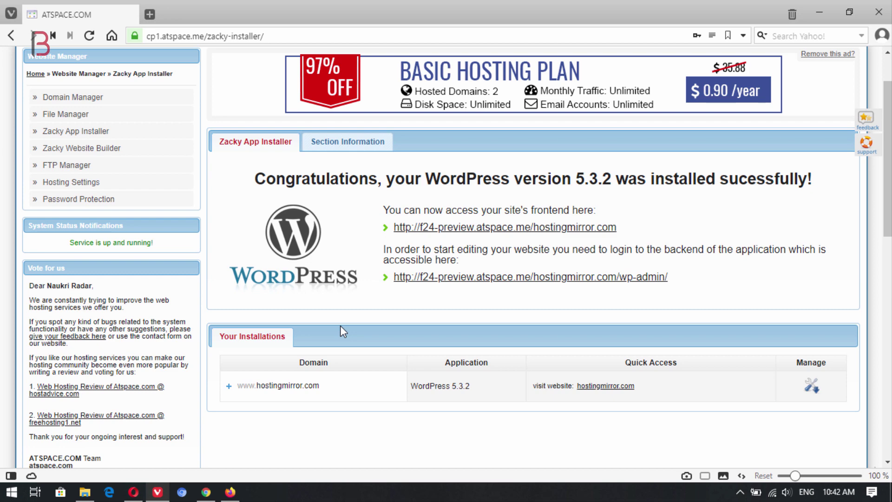
Switch to Opera and look through the WordPress dashboard of the eCustomercare site.
{"action": "left_click", "coordinate": [135, 493]}
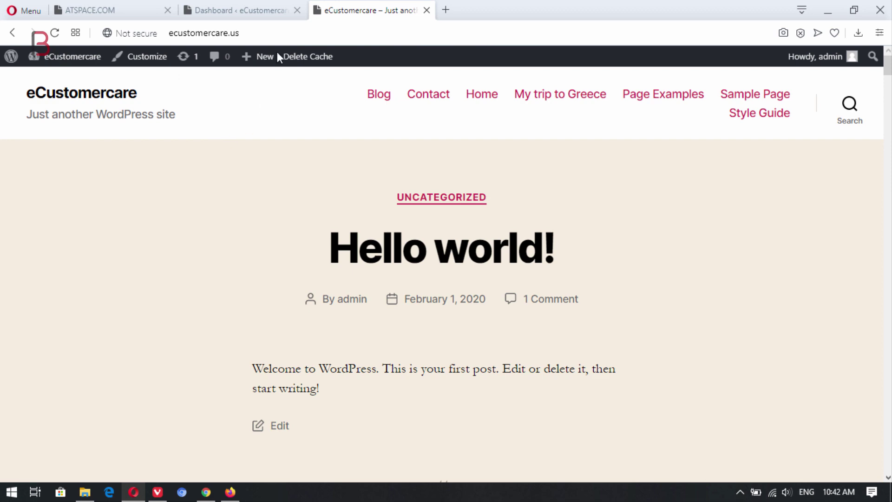
{"action": "left_click", "coordinate": [235, 10]}
{"action": "scroll", "coordinate": [243, 155], "scroll_direction": "down", "scroll_amount": 7}
{"action": "scroll", "coordinate": [245, 154], "scroll_direction": "up", "scroll_amount": 8}
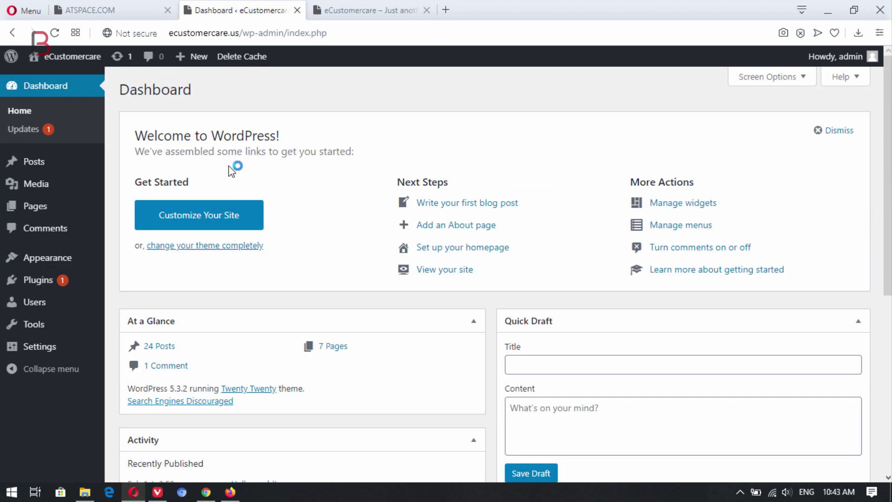
Go to the AtSpace tab, open the Domain Manager, and examine the entry for ecustomercare.us.
{"action": "left_click", "coordinate": [101, 10]}
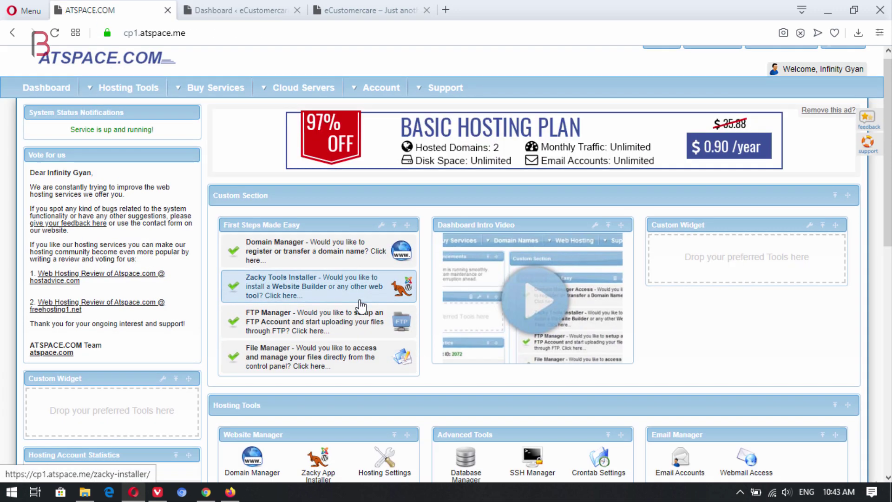
{"action": "scroll", "coordinate": [264, 231], "scroll_direction": "down", "scroll_amount": 5}
{"action": "left_click", "coordinate": [260, 219]}
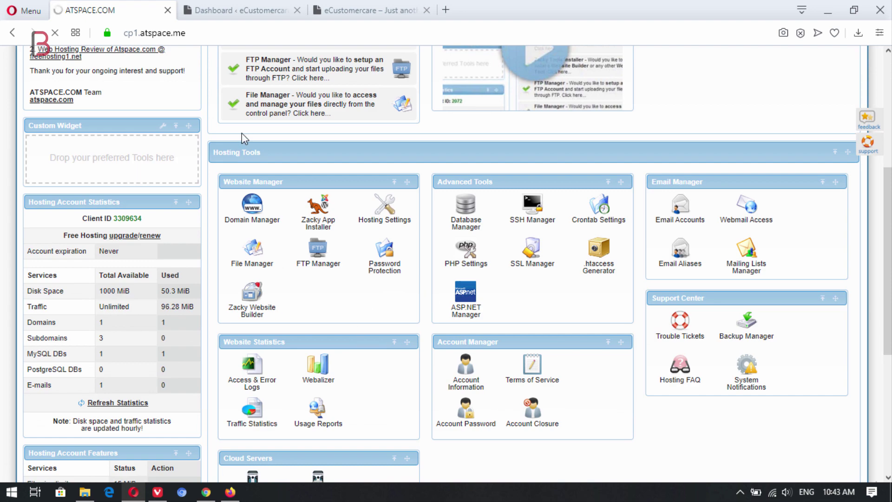
{"action": "scroll", "coordinate": [327, 284], "scroll_direction": "down", "scroll_amount": 5}
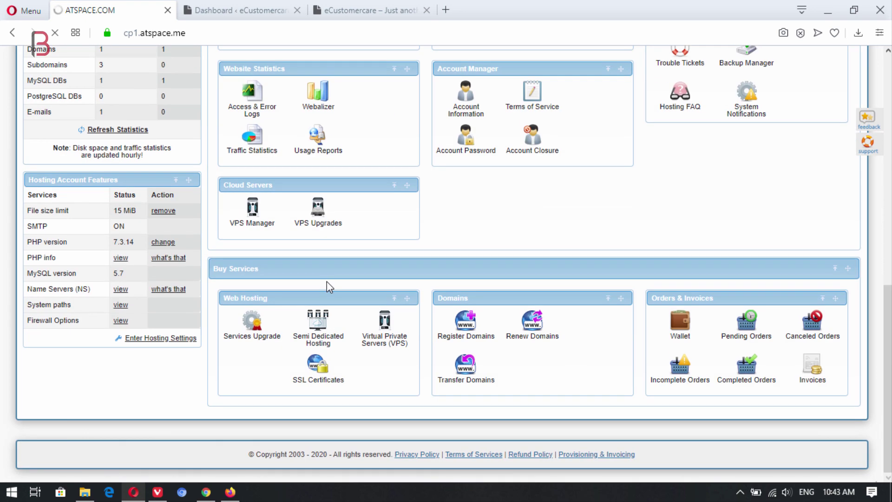
{"action": "scroll", "coordinate": [328, 281], "scroll_direction": "up", "scroll_amount": 9}
{"action": "scroll", "coordinate": [409, 289], "scroll_direction": "down", "scroll_amount": 3}
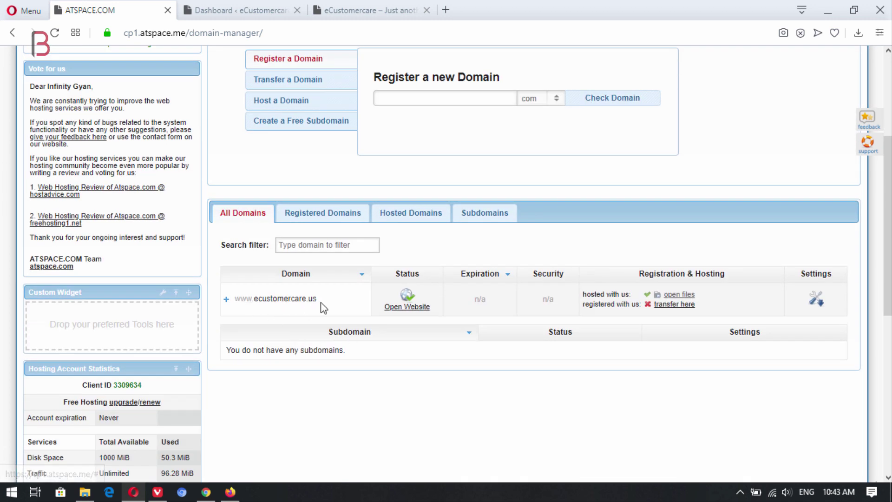
Open the ecustomercare.us website from its status in the domain list, return to the list, and open the site again.
{"action": "left_click", "coordinate": [409, 308]}
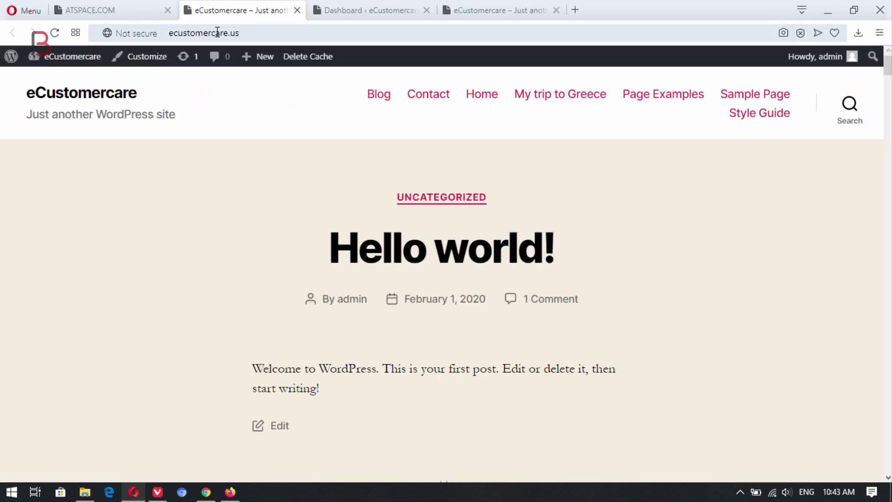
{"action": "left_click", "coordinate": [133, 12]}
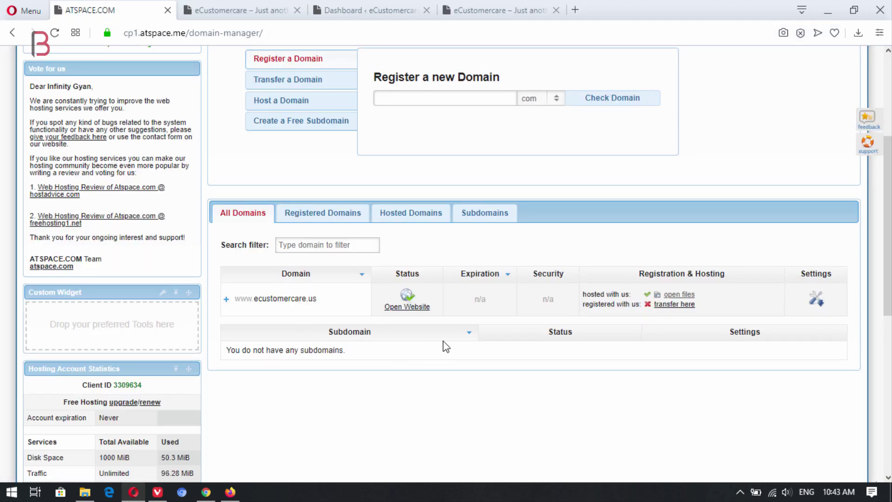
{"action": "mouse_move", "coordinate": [411, 315]}
{"action": "left_click", "coordinate": [408, 310]}
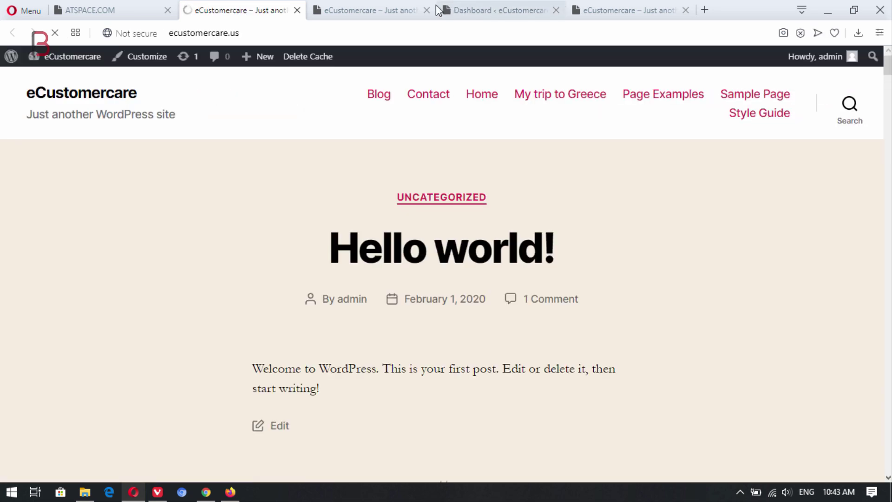
Close the surplus eCustomercare tabs, keeping one site tab beside AtSpace, and maximize the browser window.
{"action": "left_click", "coordinate": [425, 10]}
{"action": "left_click", "coordinate": [425, 10]}
{"action": "left_click", "coordinate": [426, 10]}
{"action": "double_click", "coordinate": [425, 10]}
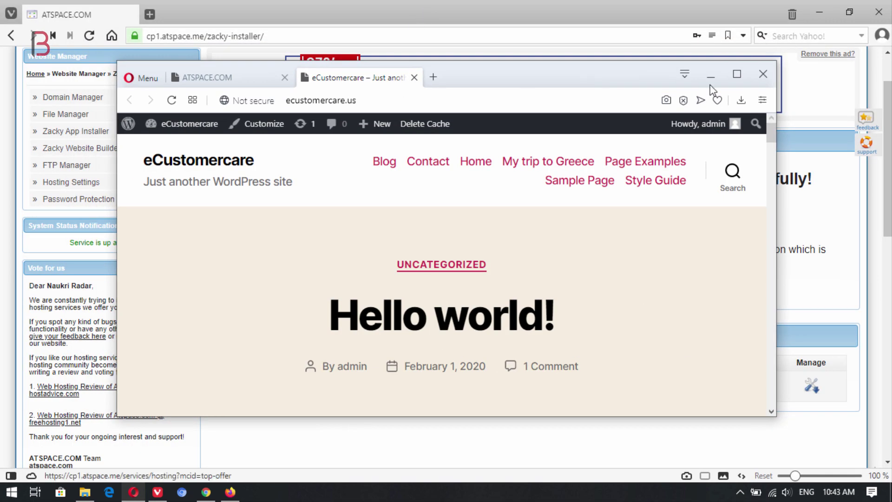
{"action": "left_click", "coordinate": [737, 74]}
Glance over the eCustomercare home page and open its WordPress dashboard from the site's admin bar.
{"action": "scroll", "coordinate": [263, 231], "scroll_direction": "down", "scroll_amount": 1}
{"action": "scroll", "coordinate": [140, 139], "scroll_direction": "up", "scroll_amount": 1}
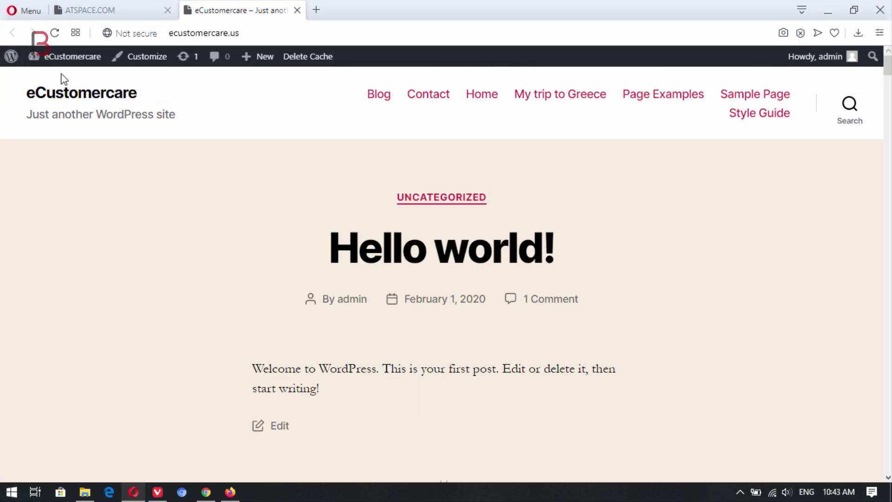
{"action": "mouse_move", "coordinate": [69, 56]}
{"action": "left_click", "coordinate": [53, 82]}
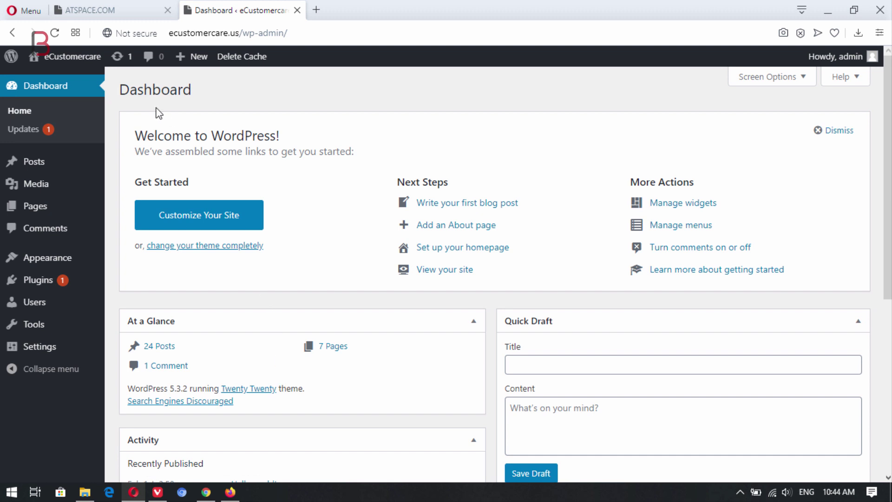
Return to the AtSpace dashboard, open the SSL Manager under Advanced Tools, and examine the SSL certificate upgrade offer.
{"action": "left_click", "coordinate": [117, 12]}
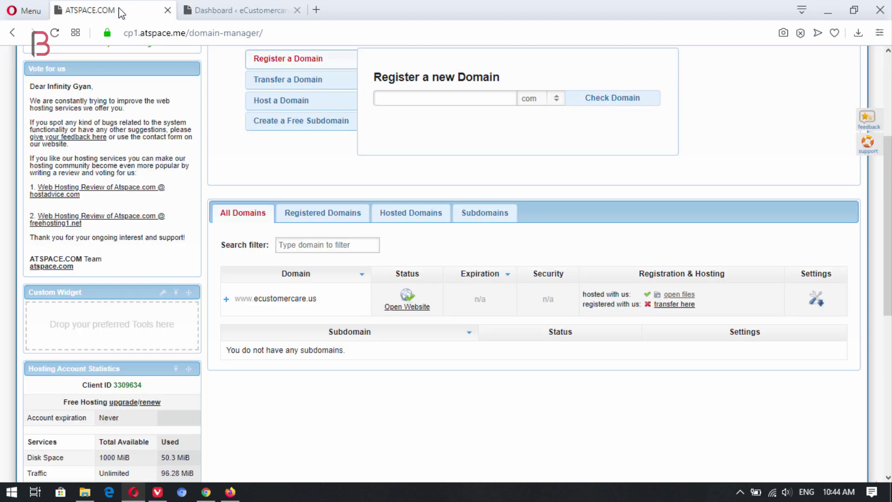
{"action": "scroll", "coordinate": [469, 368], "scroll_direction": "up", "scroll_amount": 5}
{"action": "left_click", "coordinate": [21, 99]}
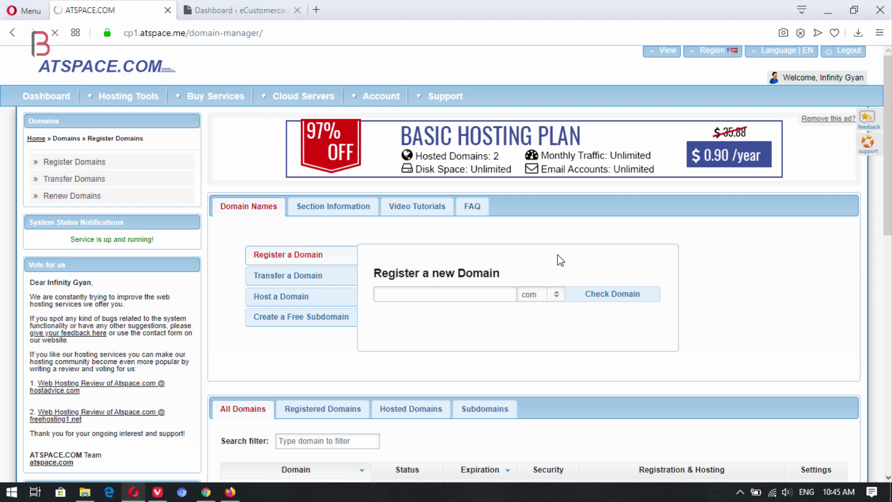
{"action": "scroll", "coordinate": [546, 327], "scroll_direction": "down", "scroll_amount": 6}
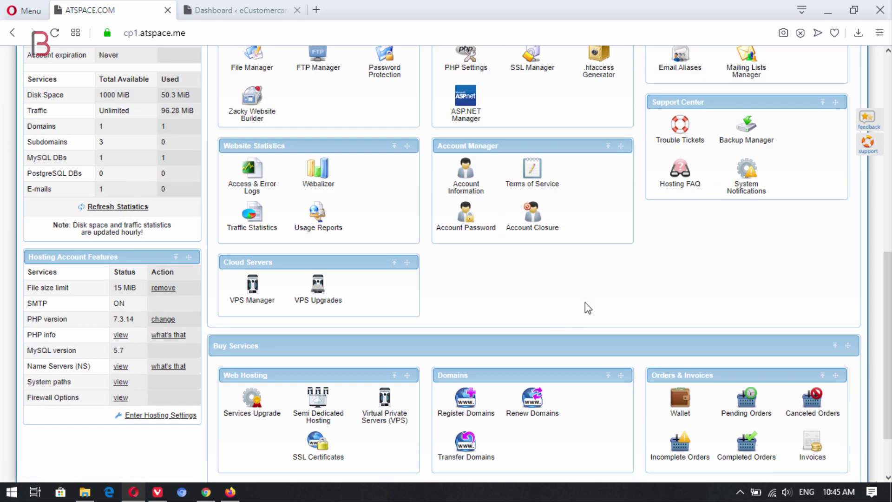
{"action": "scroll", "coordinate": [606, 313], "scroll_direction": "up", "scroll_amount": 3}
{"action": "left_click", "coordinate": [539, 196]}
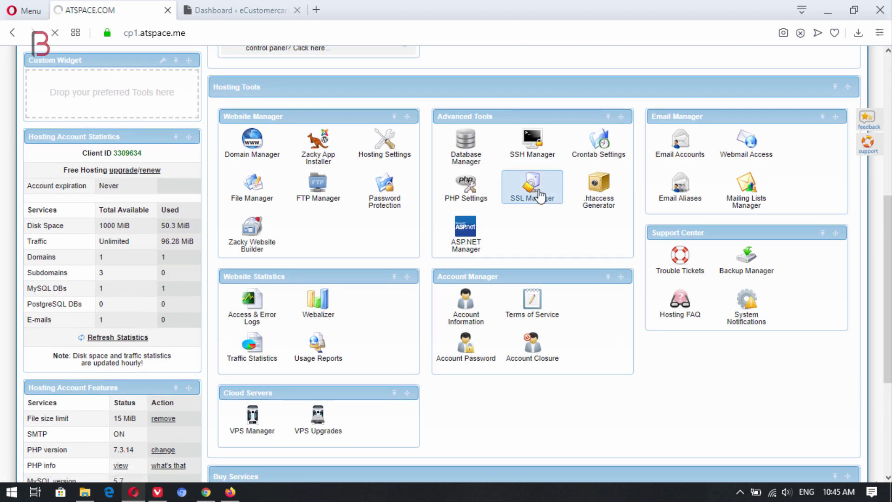
{"action": "scroll", "coordinate": [470, 251], "scroll_direction": "down", "scroll_amount": 5}
{"action": "scroll", "coordinate": [478, 278], "scroll_direction": "up", "scroll_amount": 5}
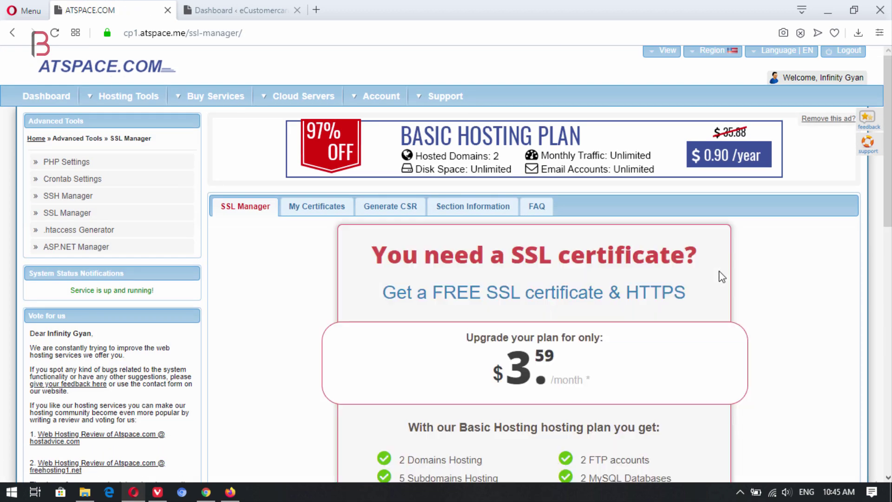
Skim the rest of the SSL upgrade offer, return to the AtSpace dashboard, and look over its hosting tools.
{"action": "scroll", "coordinate": [525, 344], "scroll_direction": "down", "scroll_amount": 1}
{"action": "scroll", "coordinate": [523, 343], "scroll_direction": "down", "scroll_amount": 8}
{"action": "scroll", "coordinate": [509, 346], "scroll_direction": "up", "scroll_amount": 8}
{"action": "left_click", "coordinate": [53, 101]}
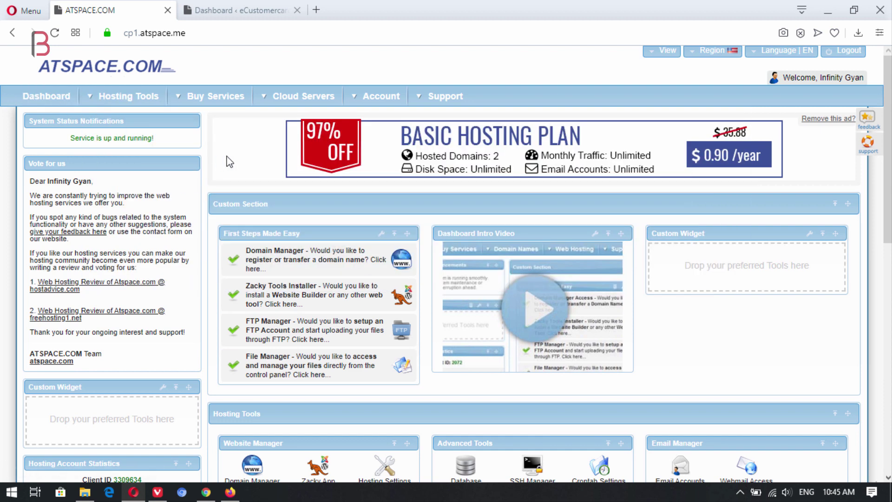
{"action": "scroll", "coordinate": [213, 261], "scroll_direction": "down", "scroll_amount": 7}
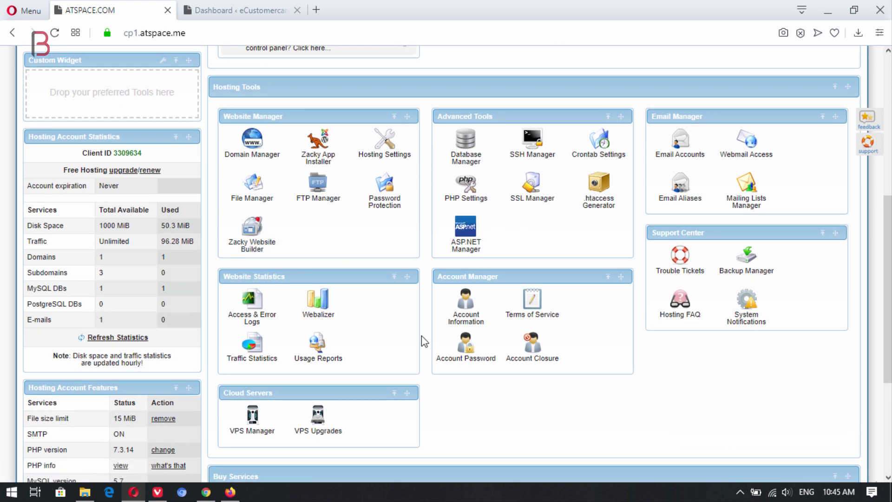
Open the File Manager from the AtSpace dashboard and enter the ecustomercare.us directory.
{"action": "scroll", "coordinate": [424, 341], "scroll_direction": "up", "scroll_amount": 3}
{"action": "left_click", "coordinate": [262, 328]}
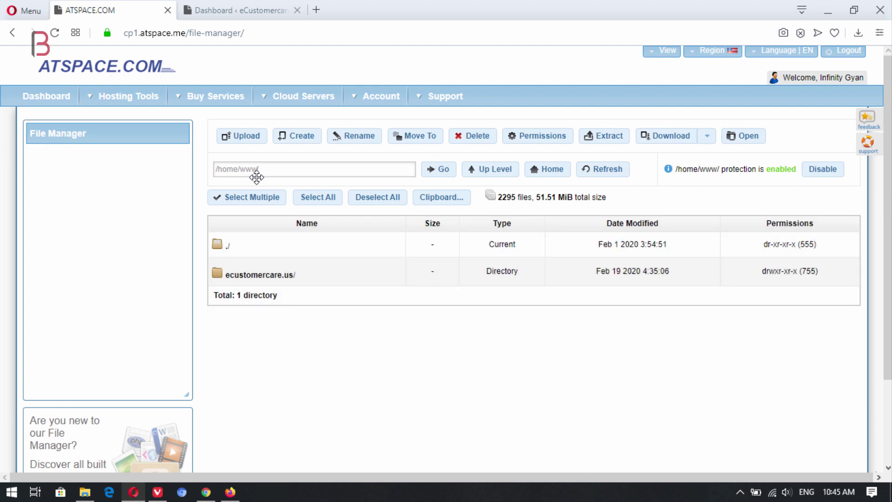
{"action": "left_click", "coordinate": [269, 278]}
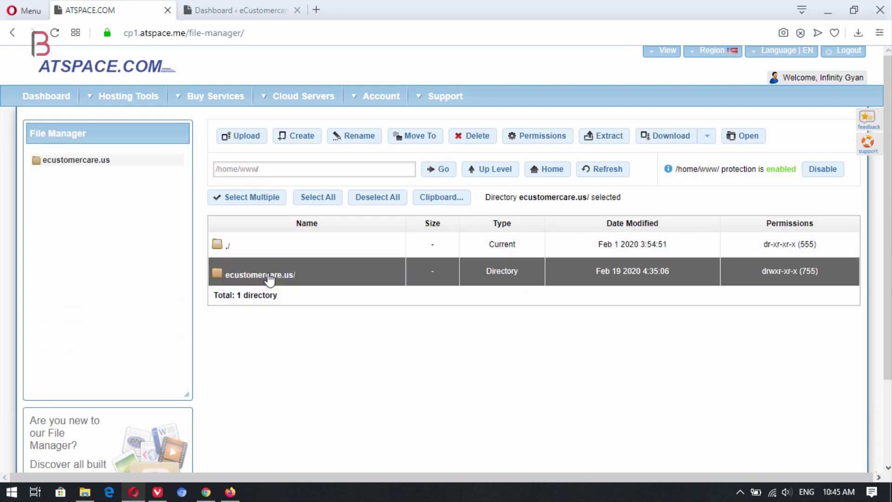
{"action": "double_click", "coordinate": [269, 278]}
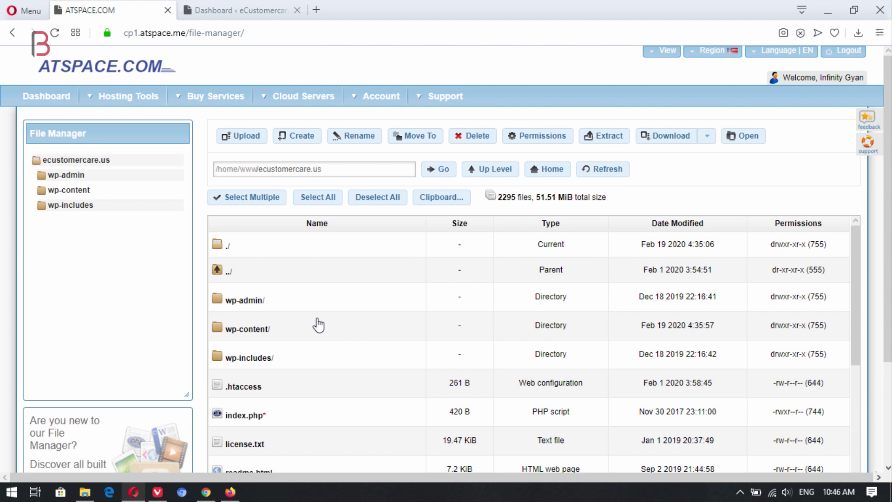
Glance over the eCustomercare WordPress dashboard and open its live site in a new tab.
{"action": "left_click", "coordinate": [252, 11]}
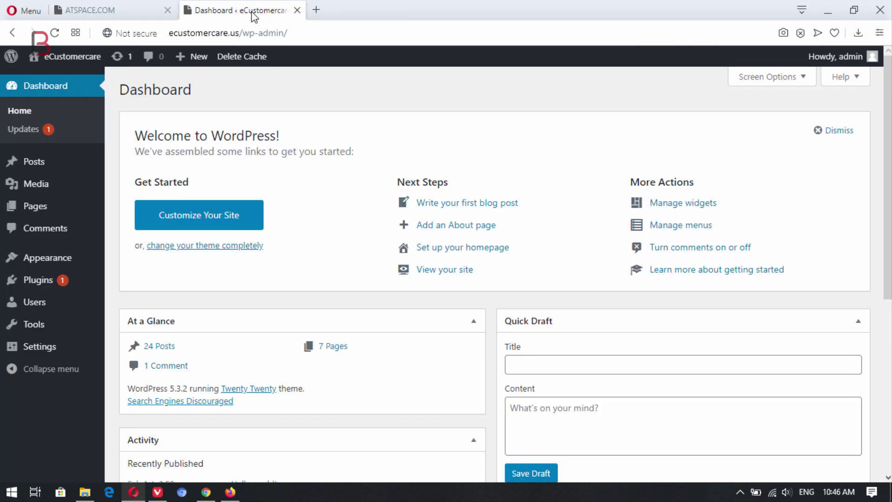
{"action": "scroll", "coordinate": [223, 239], "scroll_direction": "down", "scroll_amount": 5}
{"action": "scroll", "coordinate": [193, 201], "scroll_direction": "up", "scroll_amount": 5}
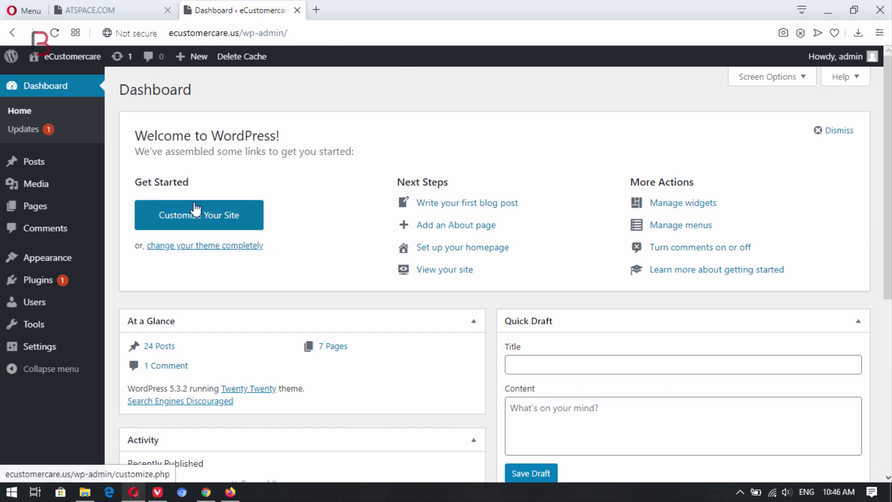
{"action": "mouse_move", "coordinate": [70, 58]}
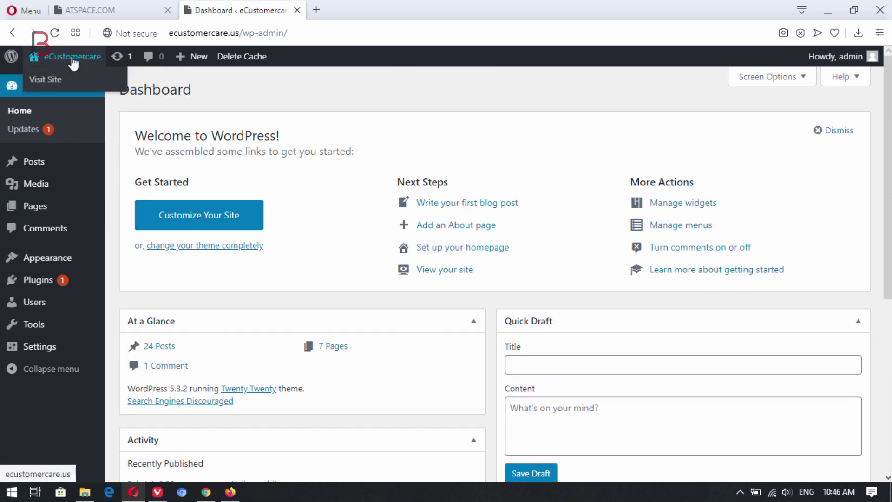
{"action": "right_click", "coordinate": [45, 84]}
{"action": "left_click", "coordinate": [66, 91]}
{"action": "left_click", "coordinate": [372, 13]}
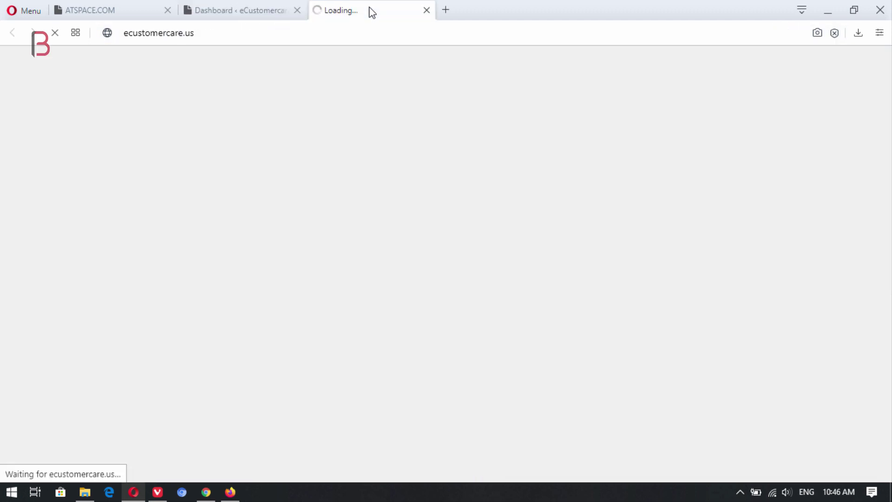
Skim the posts on the eCustomercare home page and return to the WordPress dashboard.
{"action": "scroll", "coordinate": [357, 148], "scroll_direction": "down", "scroll_amount": 8}
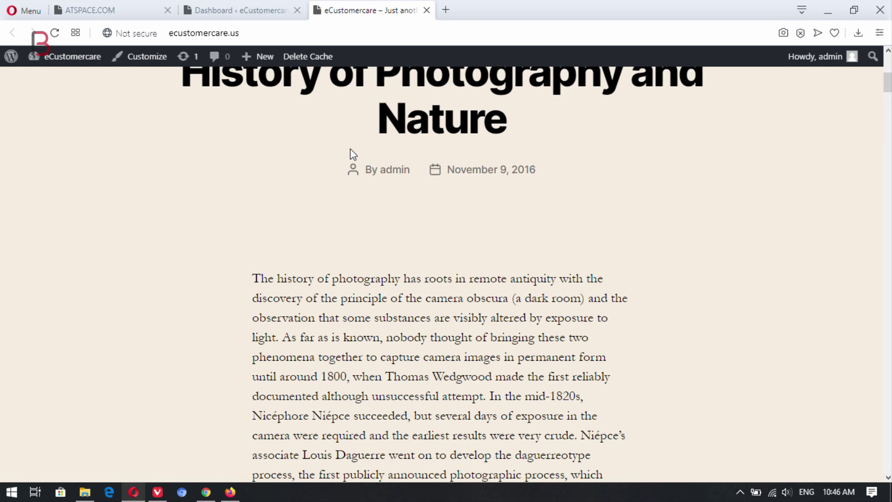
{"action": "scroll", "coordinate": [358, 167], "scroll_direction": "down", "scroll_amount": 8}
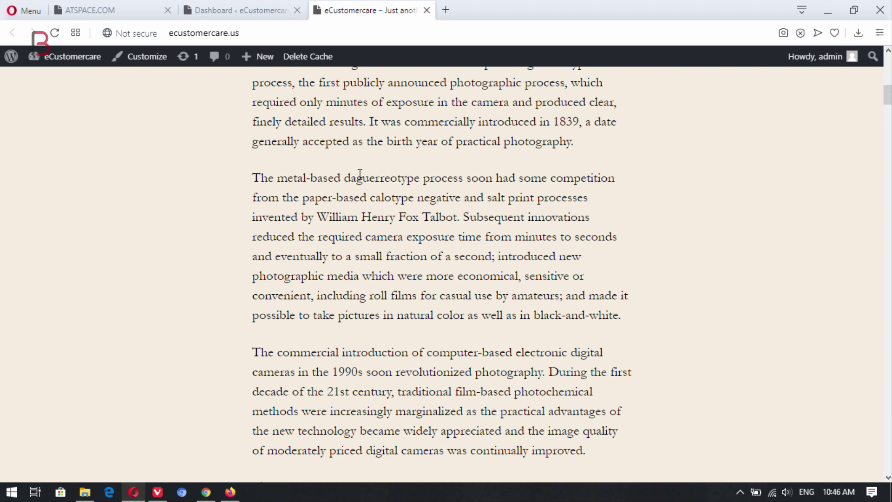
{"action": "scroll", "coordinate": [360, 173], "scroll_direction": "up", "scroll_amount": 10}
{"action": "scroll", "coordinate": [360, 174], "scroll_direction": "up", "scroll_amount": 10}
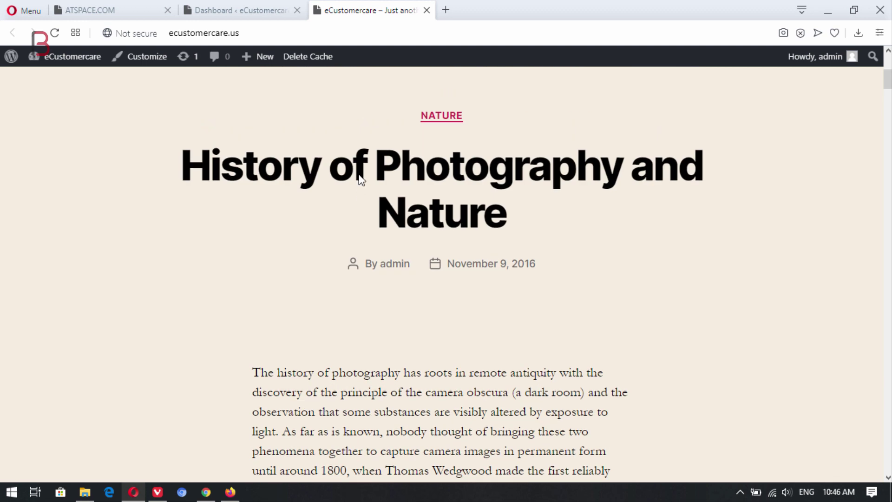
{"action": "left_click", "coordinate": [237, 6]}
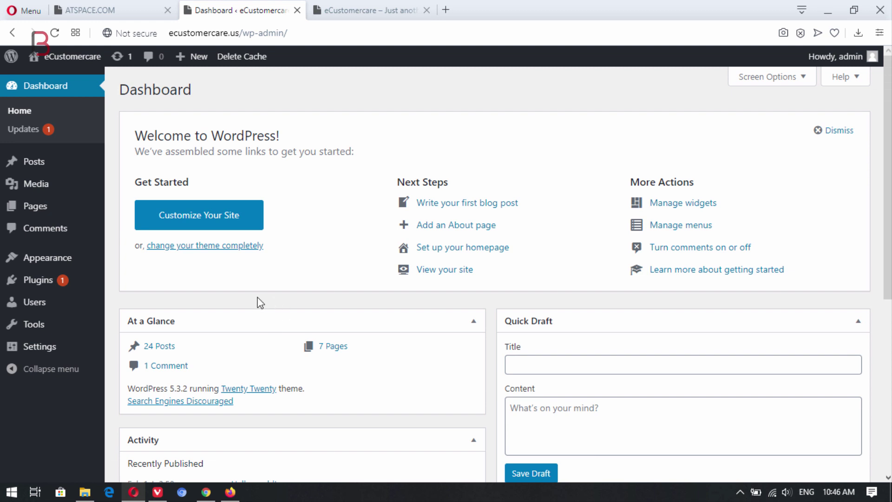
Return to the AtSpace File Manager, examine the WordPress files inside ecustomercare.us, and collapse that folder in the directory tree.
{"action": "key", "text": "ctrl+shift+Tab"}
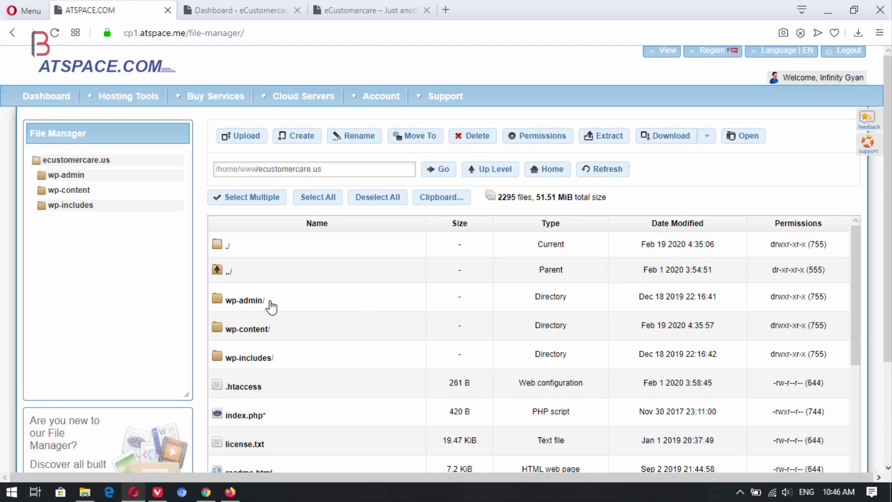
{"action": "scroll", "coordinate": [299, 346], "scroll_direction": "down", "scroll_amount": 8}
{"action": "scroll", "coordinate": [302, 346], "scroll_direction": "up", "scroll_amount": 8}
{"action": "scroll", "coordinate": [334, 235], "scroll_direction": "down", "scroll_amount": 6}
{"action": "scroll", "coordinate": [324, 334], "scroll_direction": "up", "scroll_amount": 6}
{"action": "scroll", "coordinate": [311, 341], "scroll_direction": "down", "scroll_amount": 8}
{"action": "scroll", "coordinate": [311, 340], "scroll_direction": "down", "scroll_amount": 5}
{"action": "scroll", "coordinate": [260, 279], "scroll_direction": "up", "scroll_amount": 5}
{"action": "left_click", "coordinate": [96, 163]}
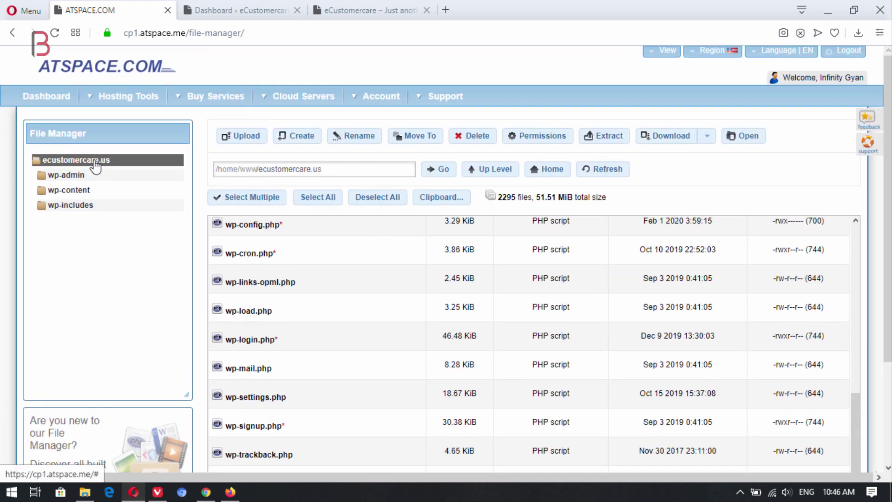
{"action": "left_click", "coordinate": [95, 165]}
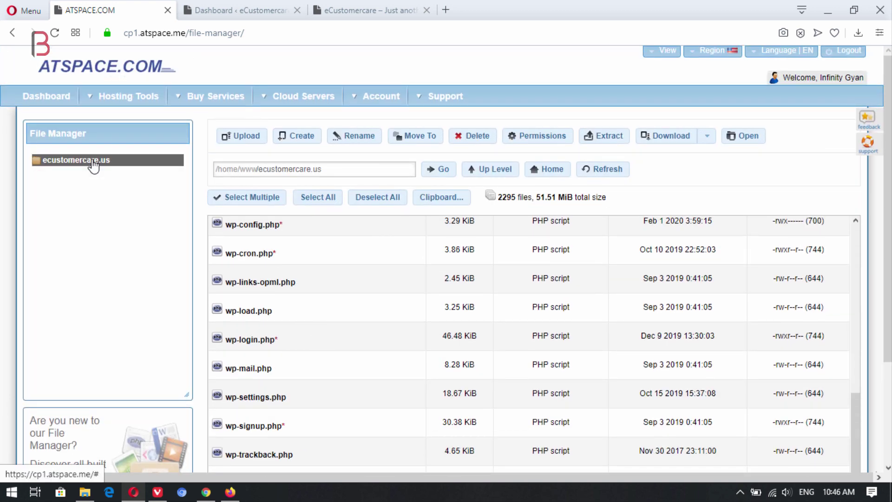
Open the File Manager in a new tab from the AtSpace dashboard and show the download options for the ecustomercare.us directory.
{"action": "left_click", "coordinate": [41, 98]}
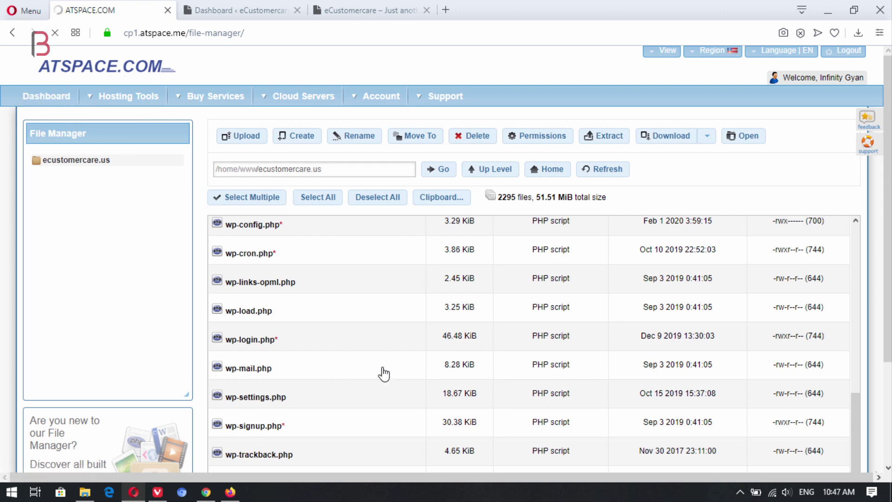
{"action": "scroll", "coordinate": [341, 374], "scroll_direction": "down", "scroll_amount": 10}
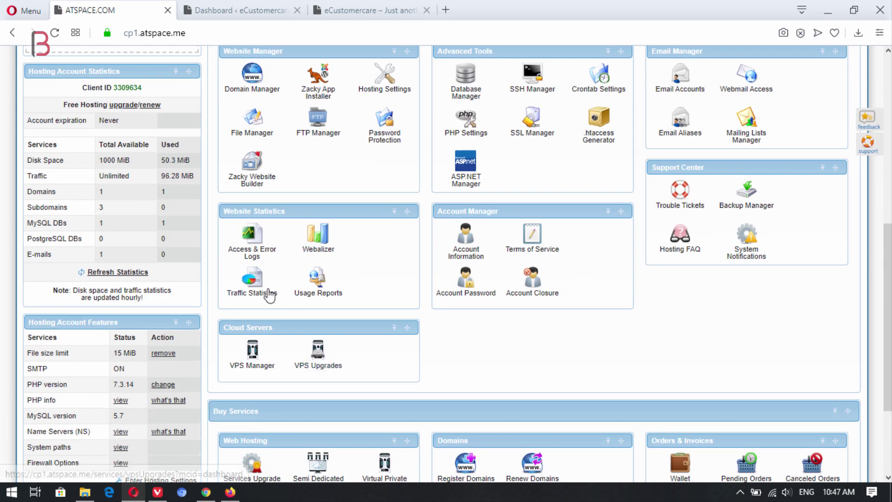
{"action": "right_click", "coordinate": [252, 124]}
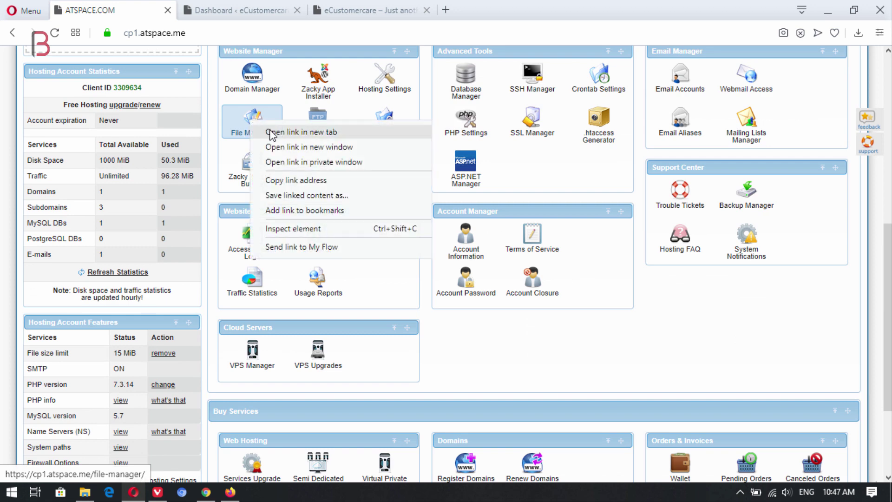
{"action": "left_click", "coordinate": [272, 132]}
{"action": "left_click", "coordinate": [488, 13]}
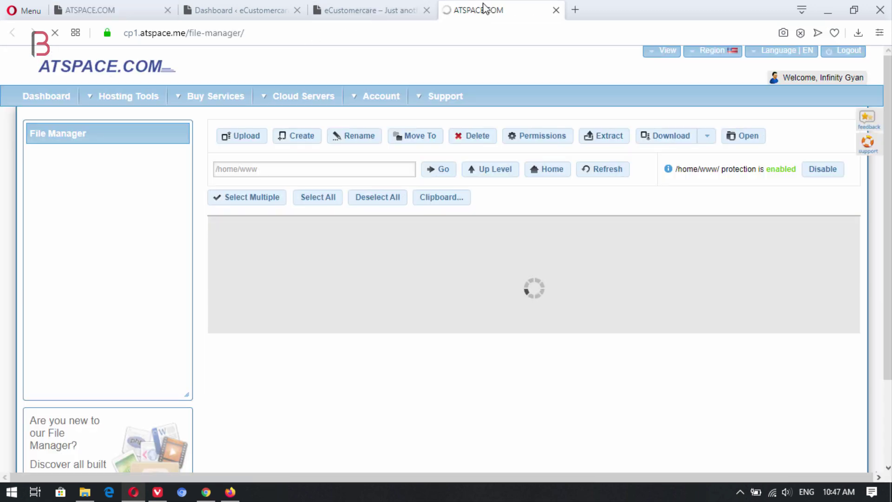
{"action": "left_click", "coordinate": [604, 272]}
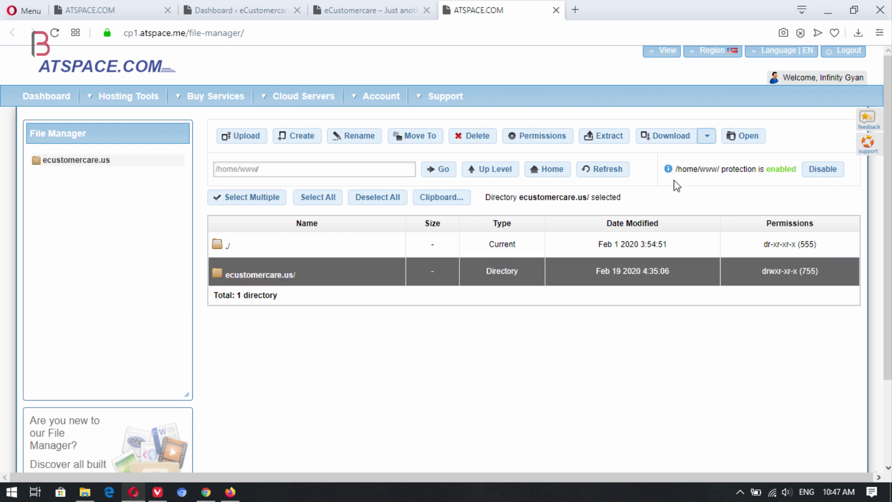
{"action": "left_click", "coordinate": [704, 139]}
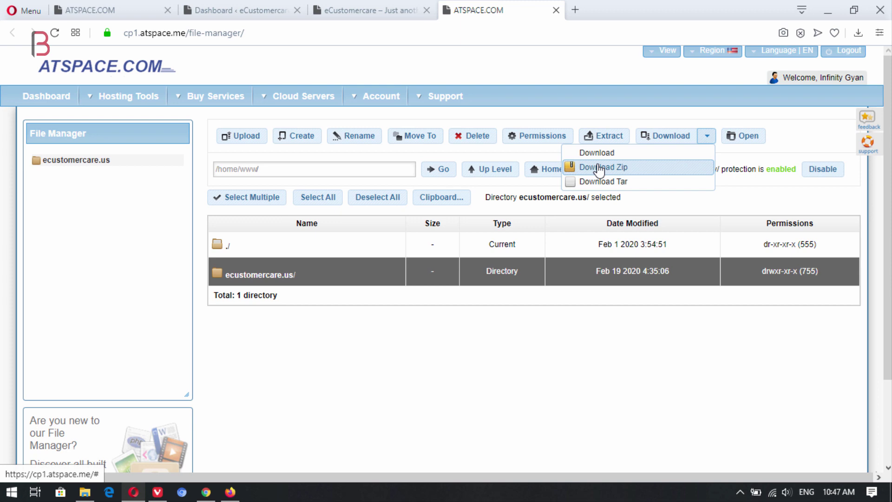
Return to the AtSpace dashboard, open the Database Manager, and view the list of existing databases.
{"action": "left_click", "coordinate": [348, 3]}
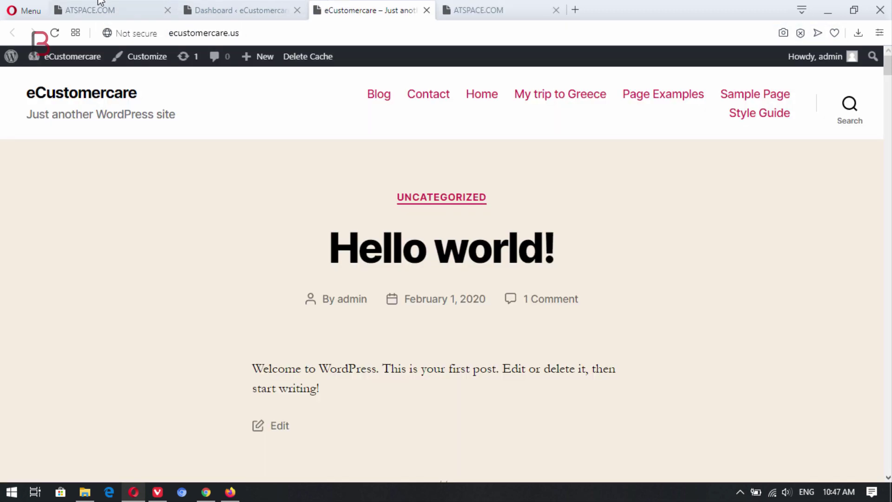
{"action": "left_click", "coordinate": [29, 9]}
{"action": "left_click", "coordinate": [289, 229]}
{"action": "left_click", "coordinate": [107, 5]}
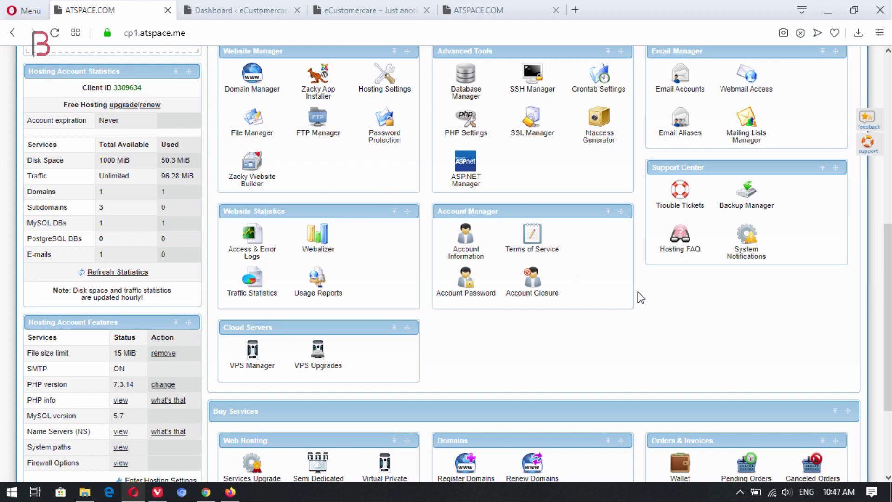
{"action": "scroll", "coordinate": [616, 318], "scroll_direction": "up", "scroll_amount": 1}
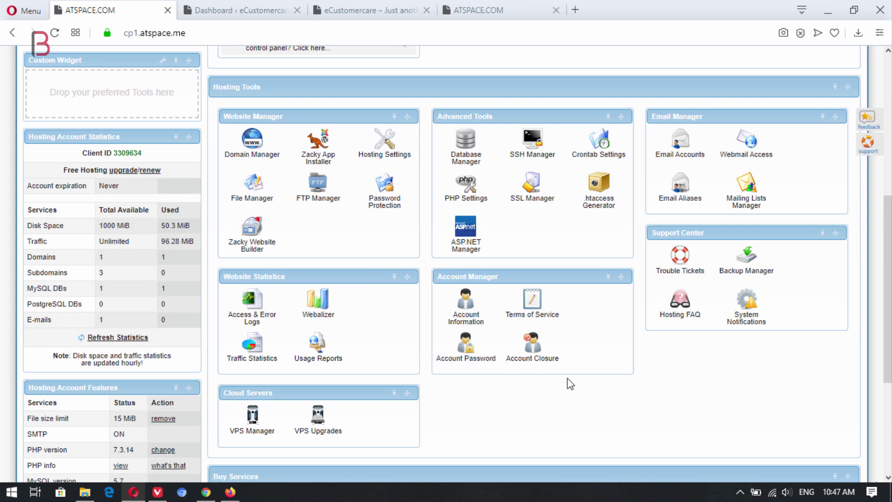
{"action": "scroll", "coordinate": [469, 229], "scroll_direction": "up", "scroll_amount": 1}
{"action": "left_click", "coordinate": [469, 229]}
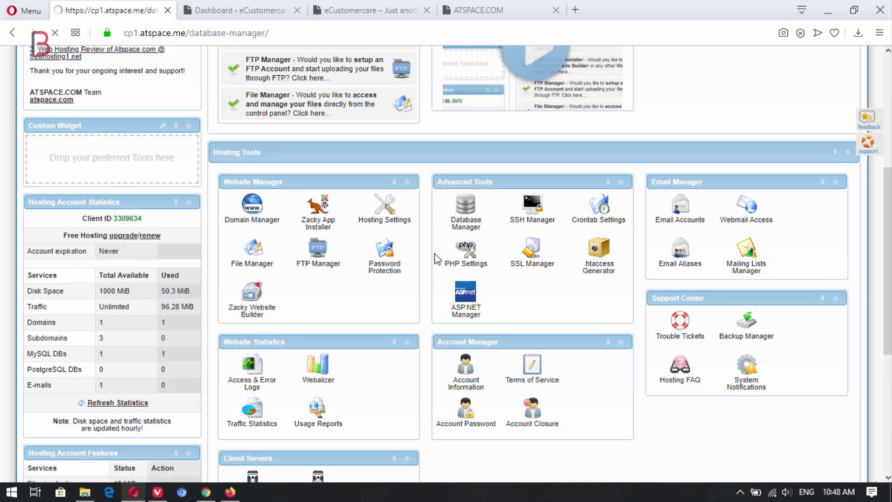
{"action": "scroll", "coordinate": [370, 338], "scroll_direction": "down", "scroll_amount": 4}
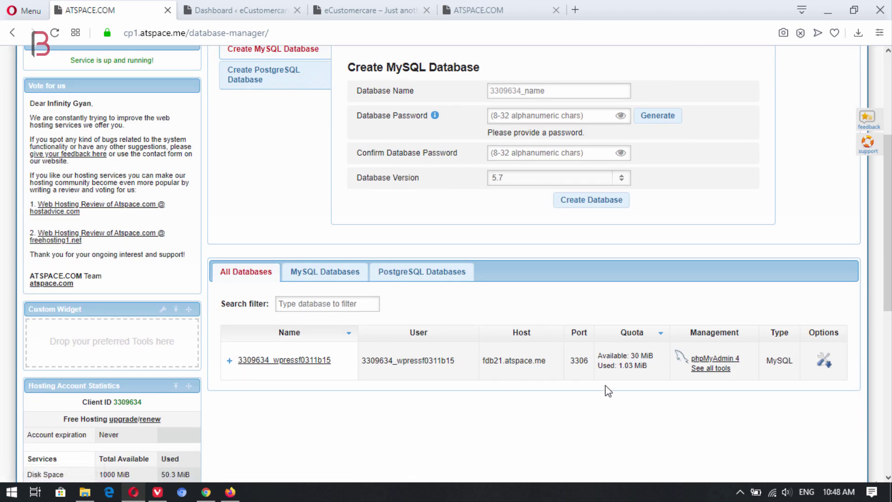
Open the site's WordPress MySQL database in phpMyAdmin 4 and export it with the Quick method in SQL format.
{"action": "left_click", "coordinate": [708, 360]}
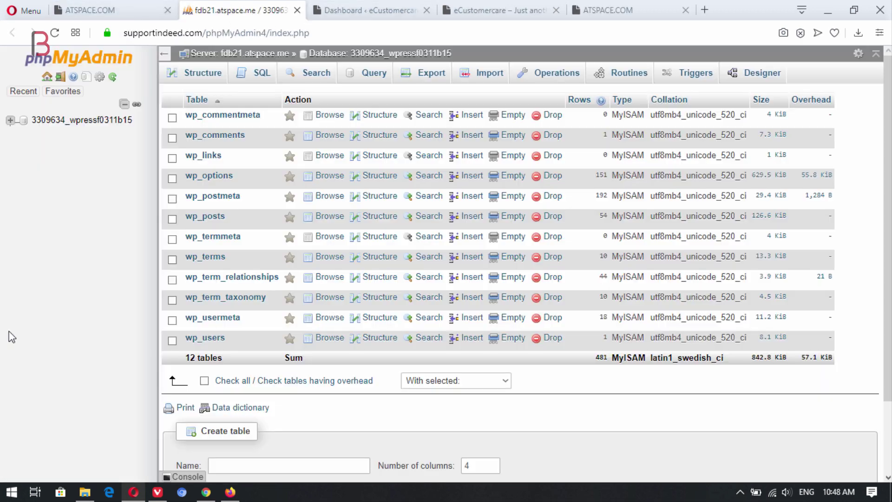
{"action": "left_click", "coordinate": [24, 121]}
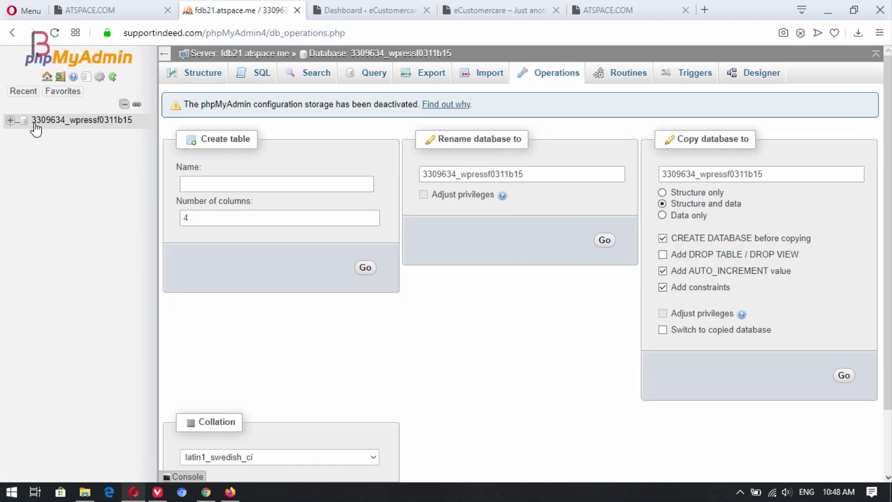
{"action": "left_click", "coordinate": [429, 76]}
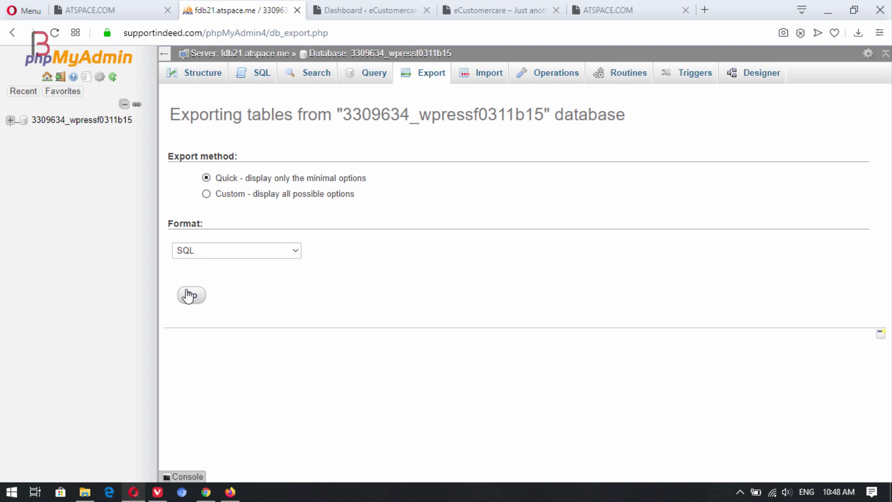
{"action": "left_click", "coordinate": [189, 296]}
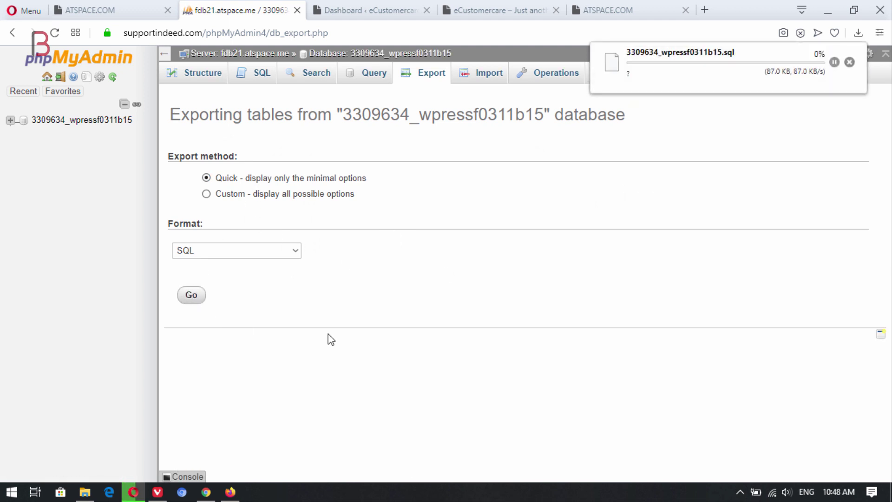